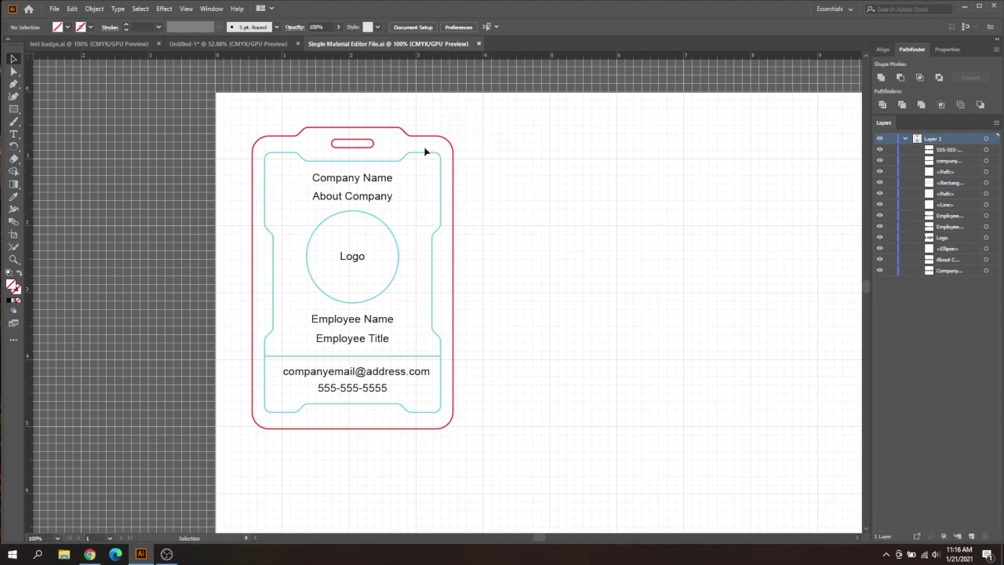
- Replace the Company Name line with 'Fresh Start Customs'
{"action": "double_click", "coordinate": [361, 183]}
{"action": "left_click_drag", "start_coordinate": [391, 178], "coordinate": [311, 179]}
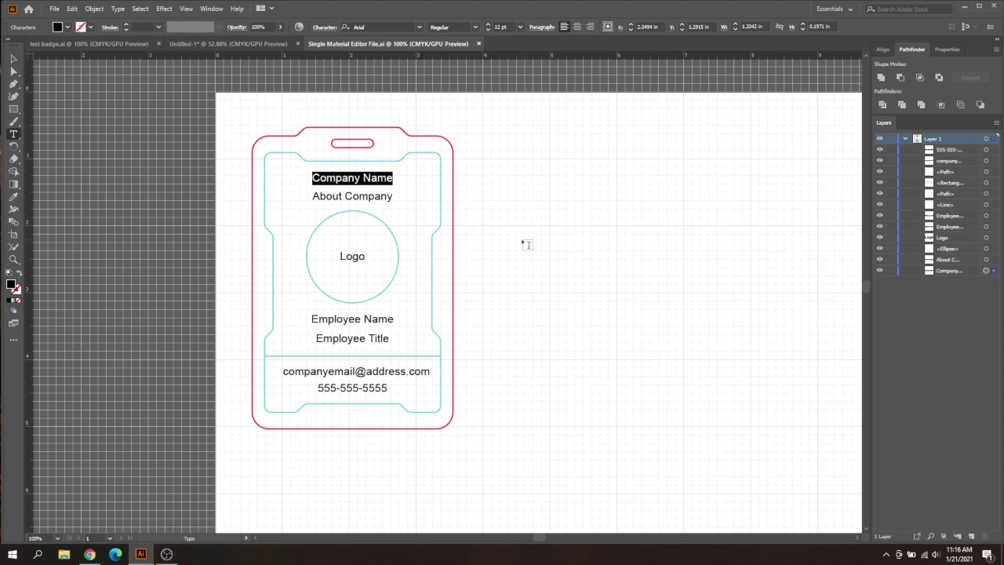
{"action": "type", "text": "Fresh "}
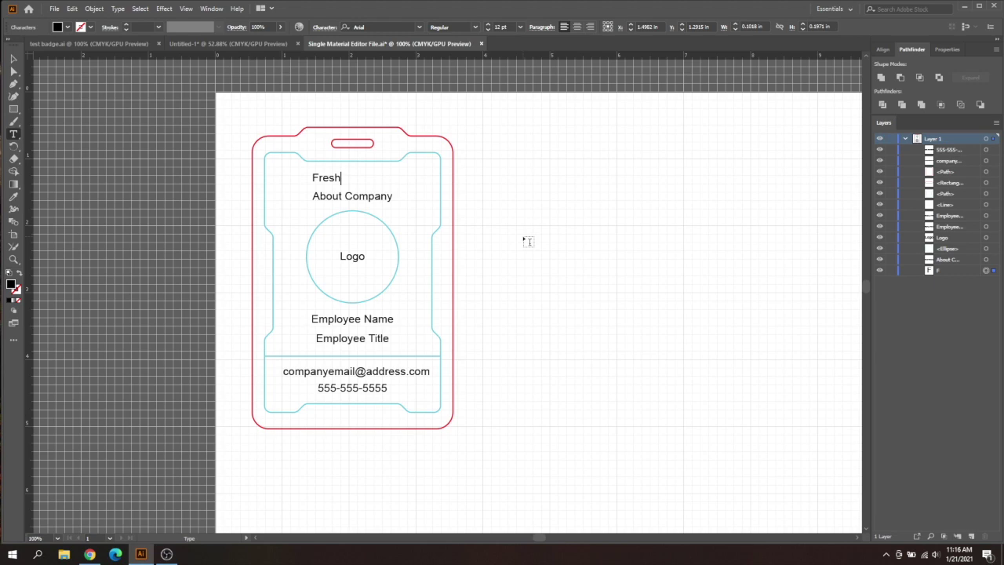
{"action": "type", "text": "Start Customs"}
{"action": "left_click", "coordinate": [16, 60]}
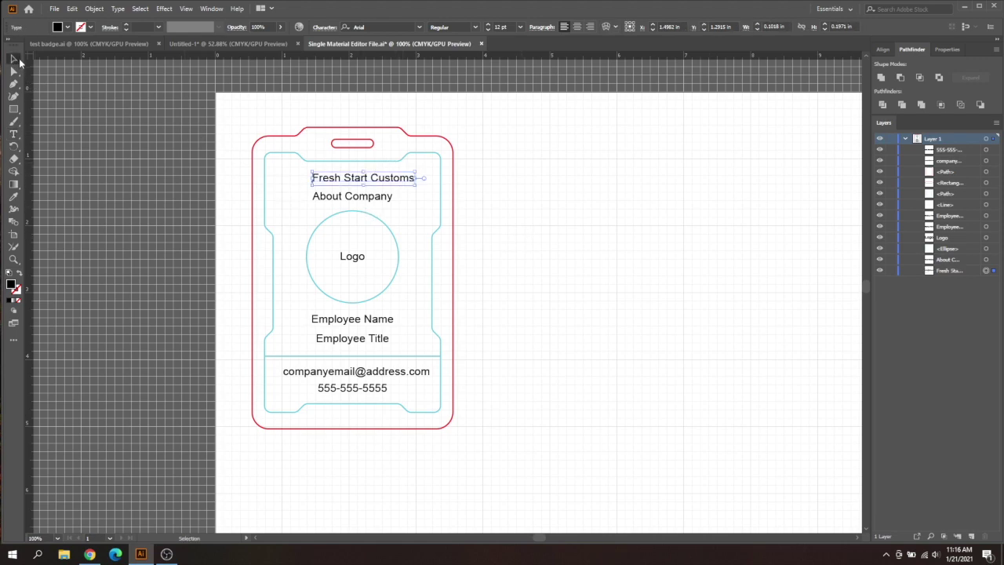
- Replace the About Company line with 'Laser Engraving'
{"action": "left_click", "coordinate": [356, 201]}
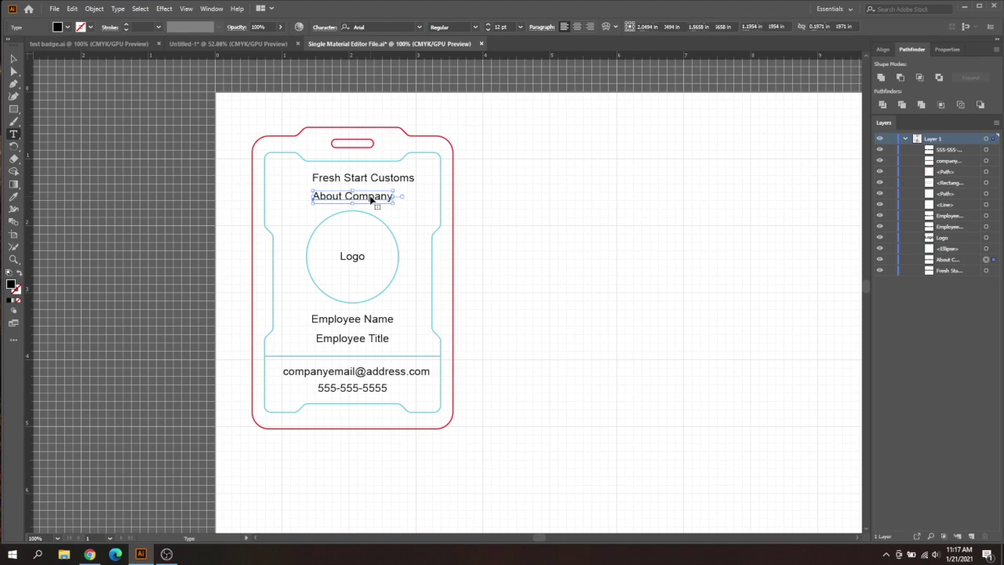
{"action": "key", "text": "t"}
{"action": "left_click_drag", "start_coordinate": [392, 197], "coordinate": [303, 197]}
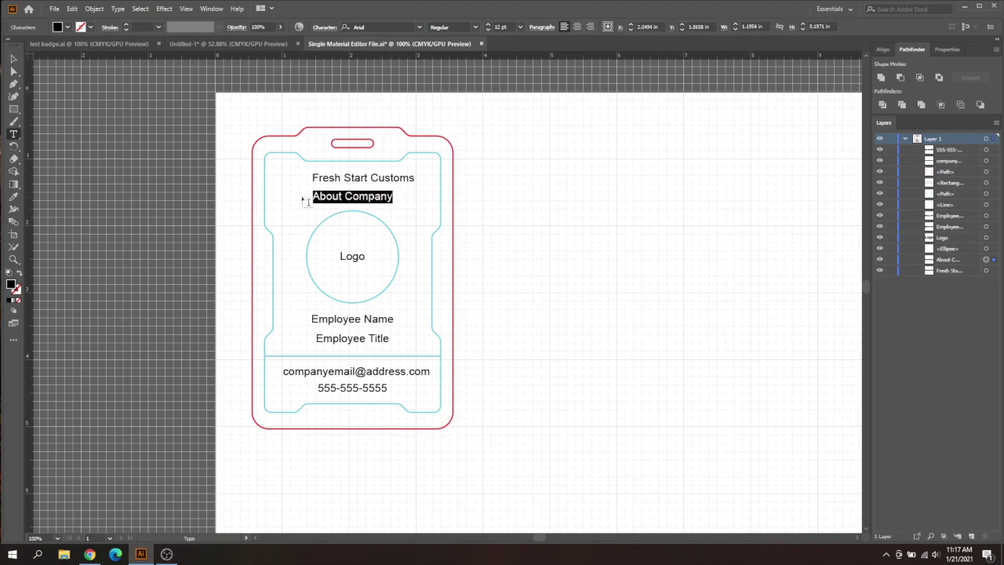
{"action": "type", "text": "Laser Engr"}
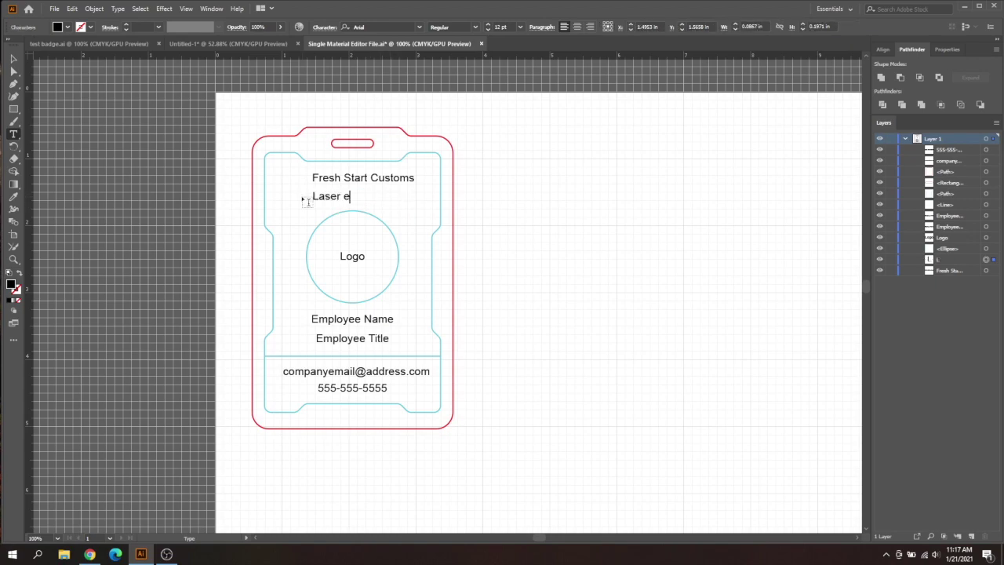
{"action": "type", "text": "aving"}
{"action": "left_click", "coordinate": [13, 59]}
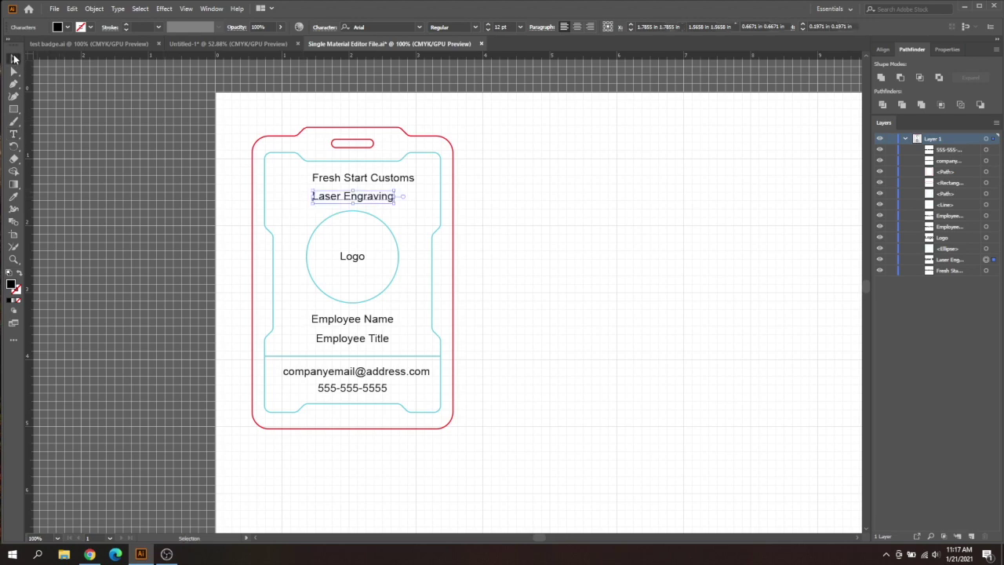
- Delete the Logo placeholder text and its empty circle
{"action": "left_click", "coordinate": [355, 264]}
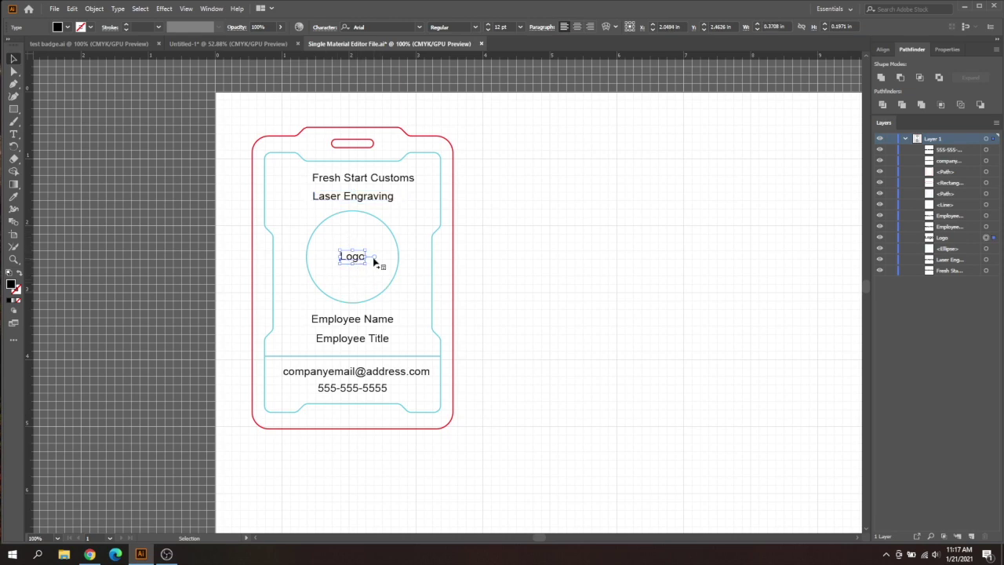
{"action": "key", "text": "Delete"}
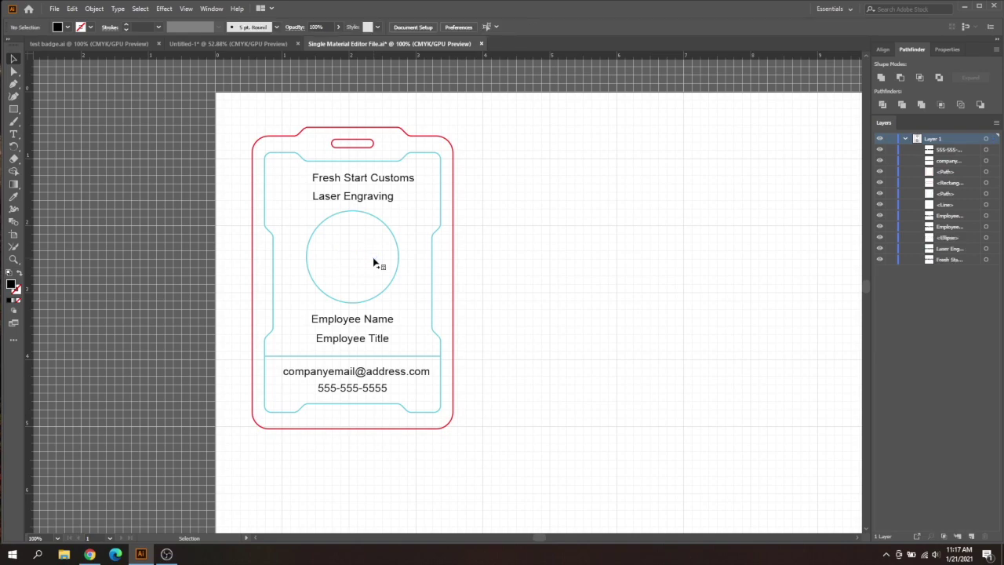
{"action": "left_click", "coordinate": [395, 239]}
{"action": "key", "text": "Delete"}
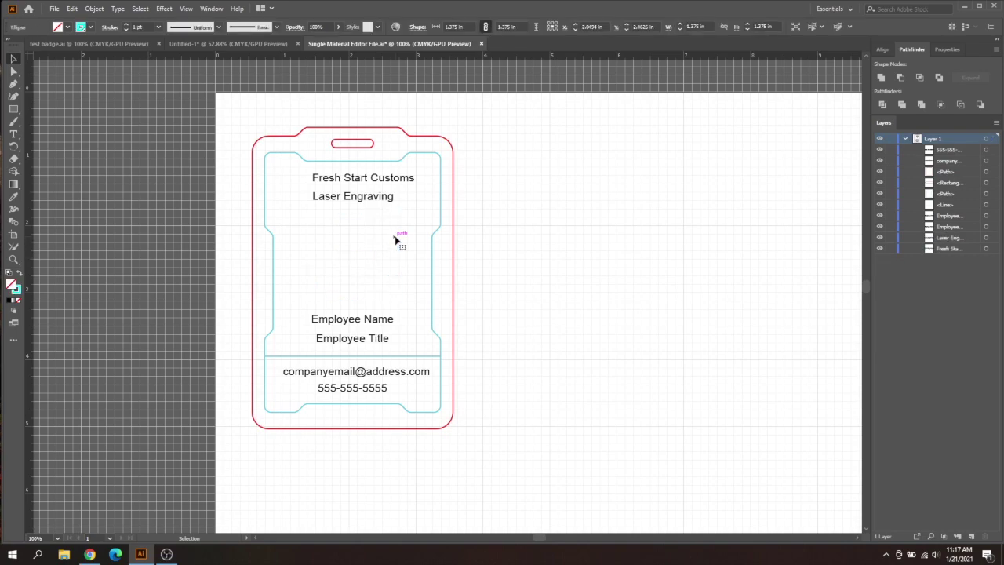
- Bring the FSC logo from Untitled-1 into the badge's logo area
{"action": "left_click", "coordinate": [238, 44]}
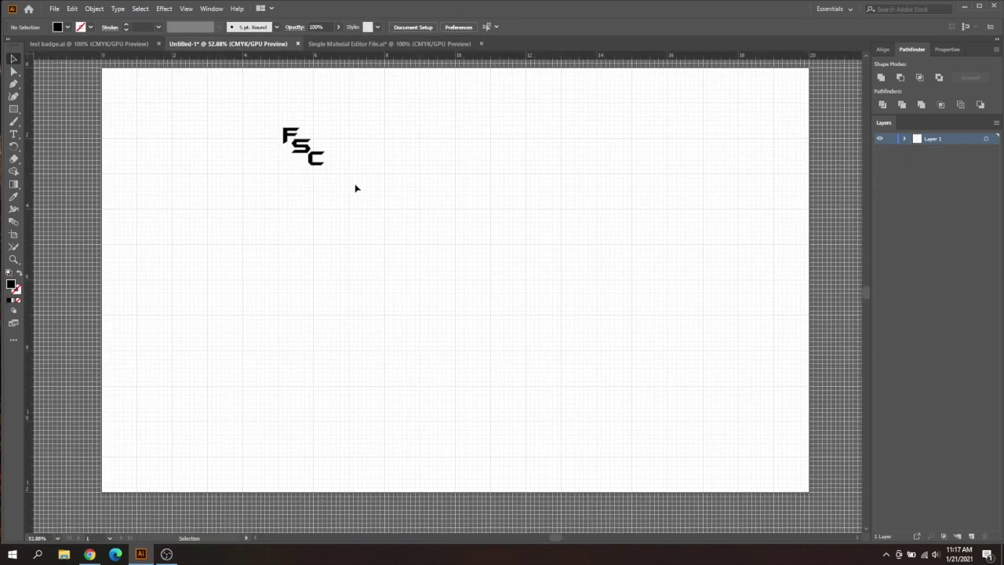
{"action": "left_click_drag", "start_coordinate": [317, 149], "coordinate": [350, 260]}
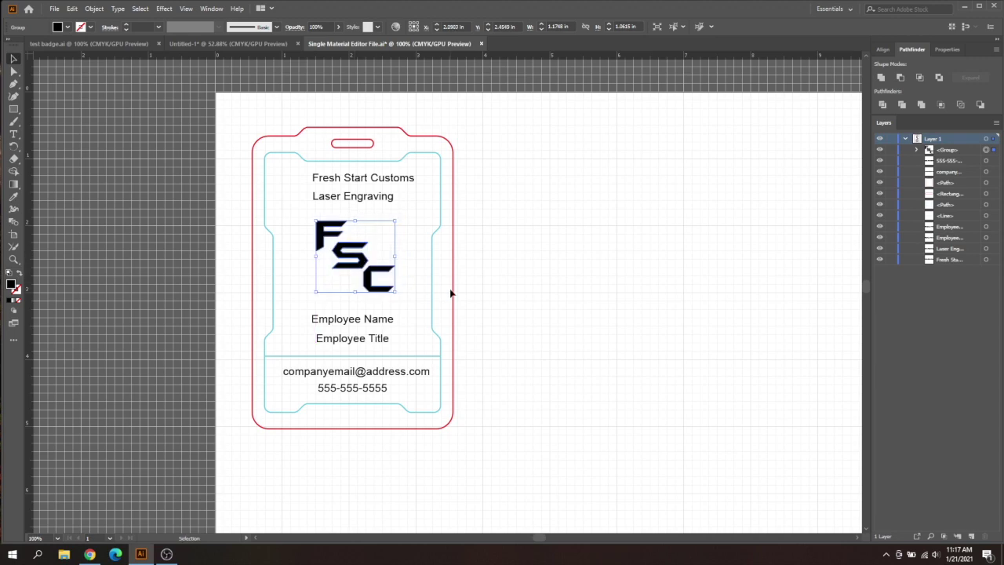
{"action": "left_click", "coordinate": [367, 322]}
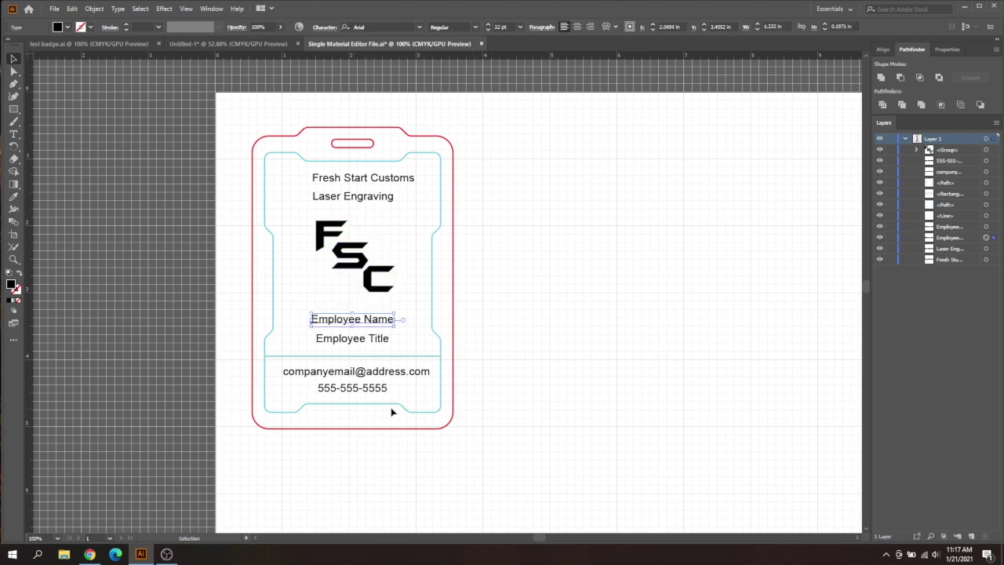
{"action": "left_click", "coordinate": [413, 305]}
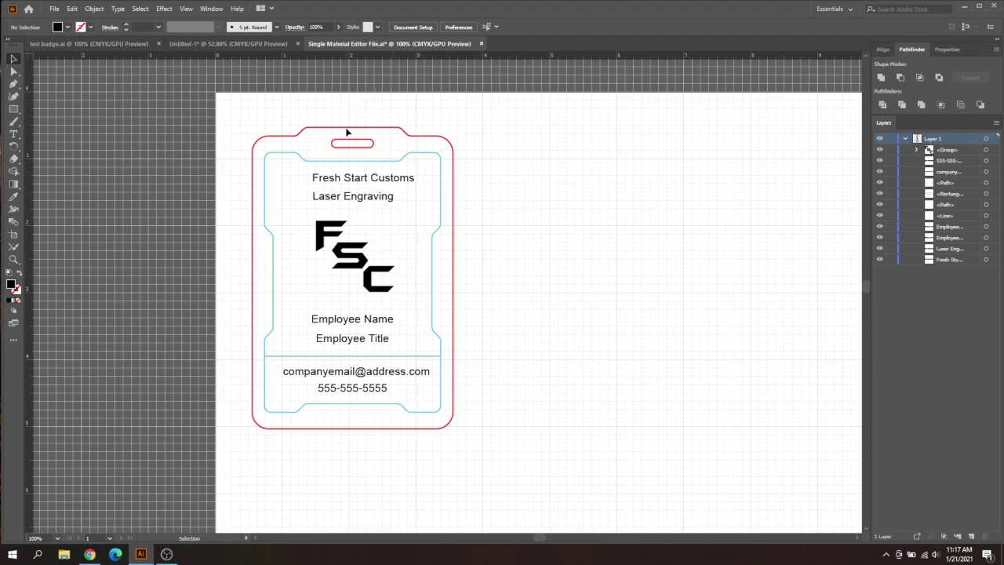
- Select all badge artwork and apply Horizontal Align Center
{"action": "scroll", "coordinate": [364, 299], "scroll_direction": "down", "scroll_amount": 2}
{"action": "key", "text": "ctrl+a"}
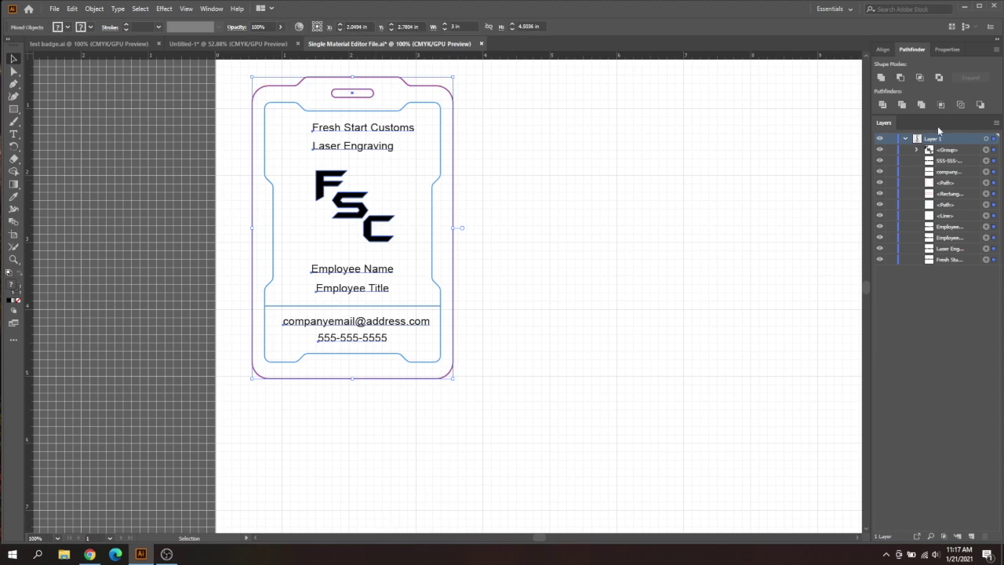
{"action": "left_click", "coordinate": [885, 49]}
{"action": "left_click", "coordinate": [904, 81]}
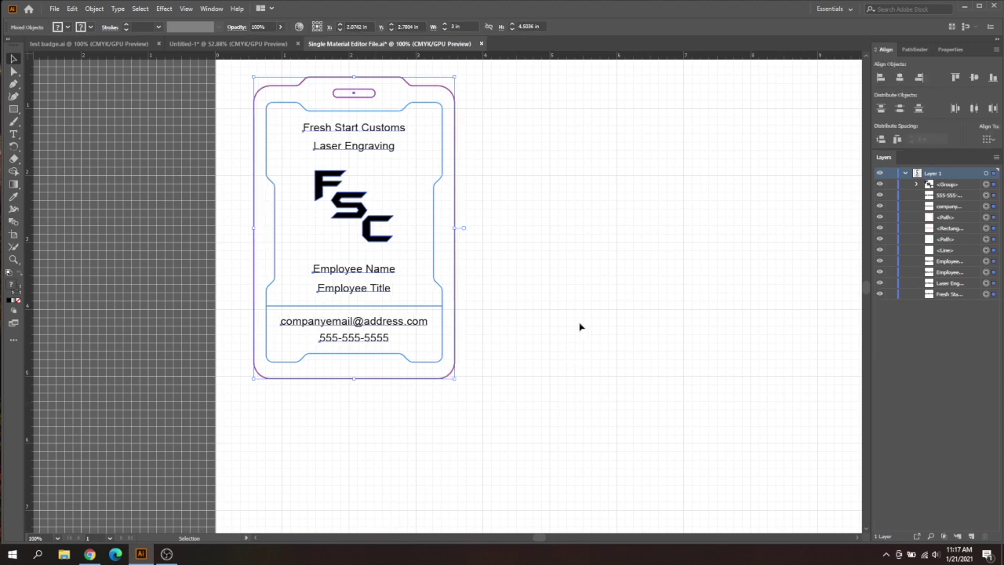
{"action": "left_click", "coordinate": [580, 327]}
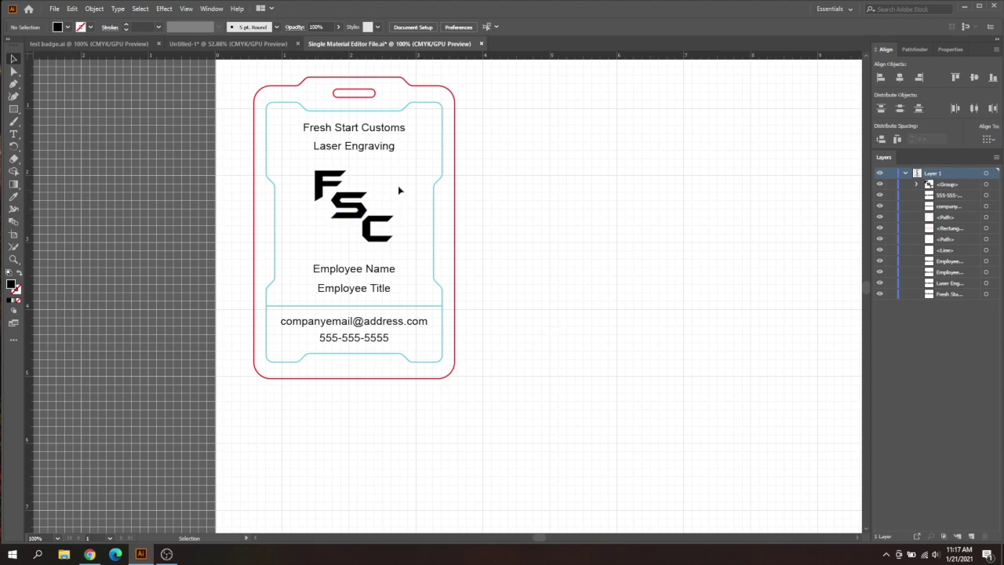
- Select the company, tagline, FSC logo, employee name, title, email and phone lines together
{"action": "left_click", "coordinate": [368, 135]}
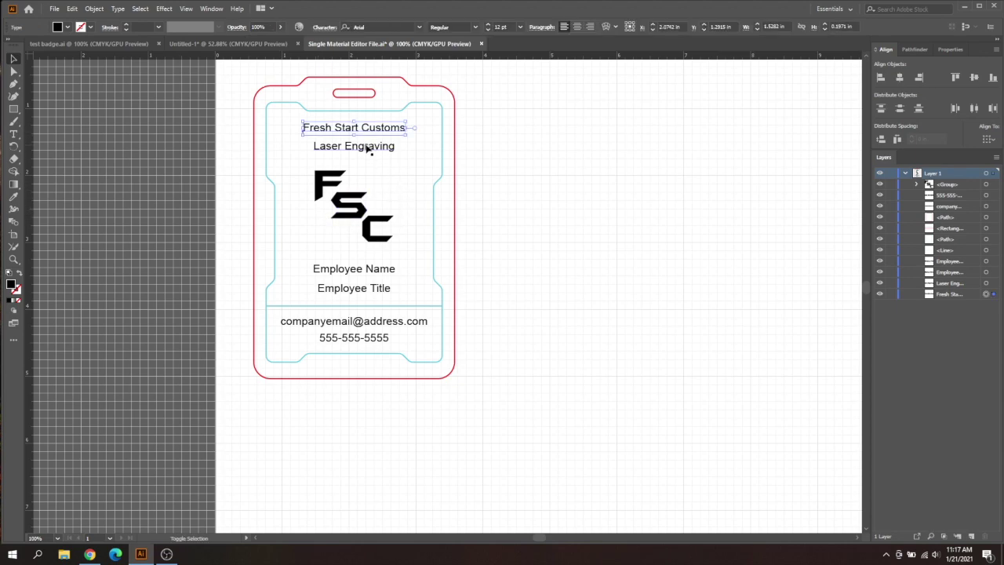
{"action": "left_click", "coordinate": [367, 149]}
{"action": "left_click", "coordinate": [369, 229], "text": "shift"}
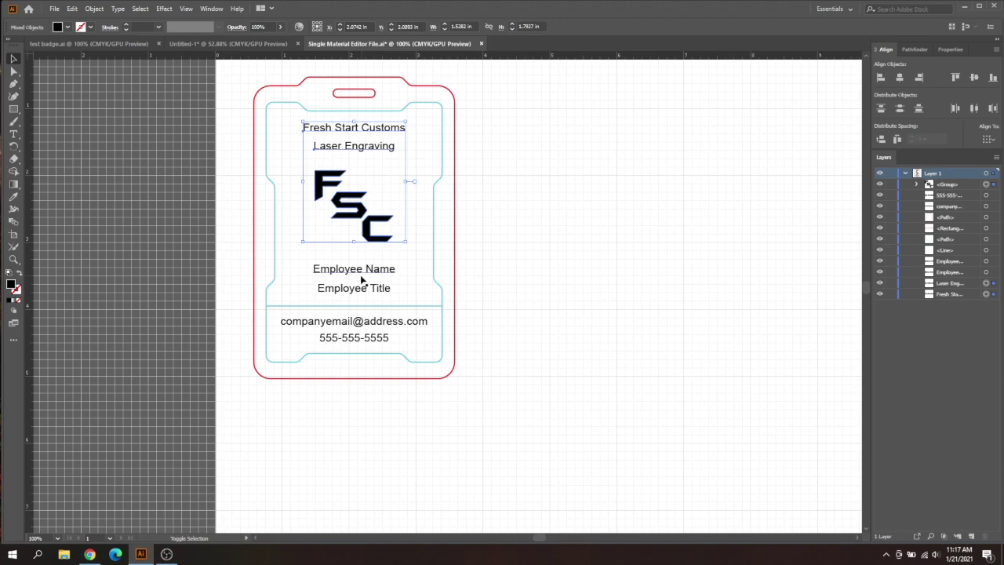
{"action": "left_click", "coordinate": [361, 273], "text": "shift"}
{"action": "left_click", "coordinate": [360, 289], "text": "shift"}
{"action": "left_click", "coordinate": [360, 322], "text": "shift"}
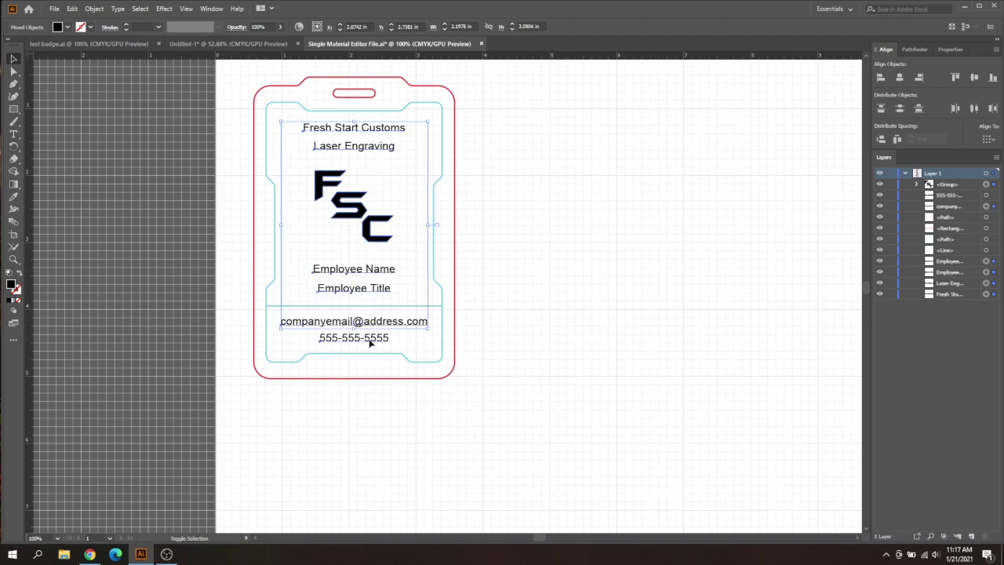
{"action": "left_click", "coordinate": [370, 343], "text": "shift"}
- Convert the selected badge text lines to outlines with Type > Create Outlines
{"action": "left_click", "coordinate": [140, 8]}
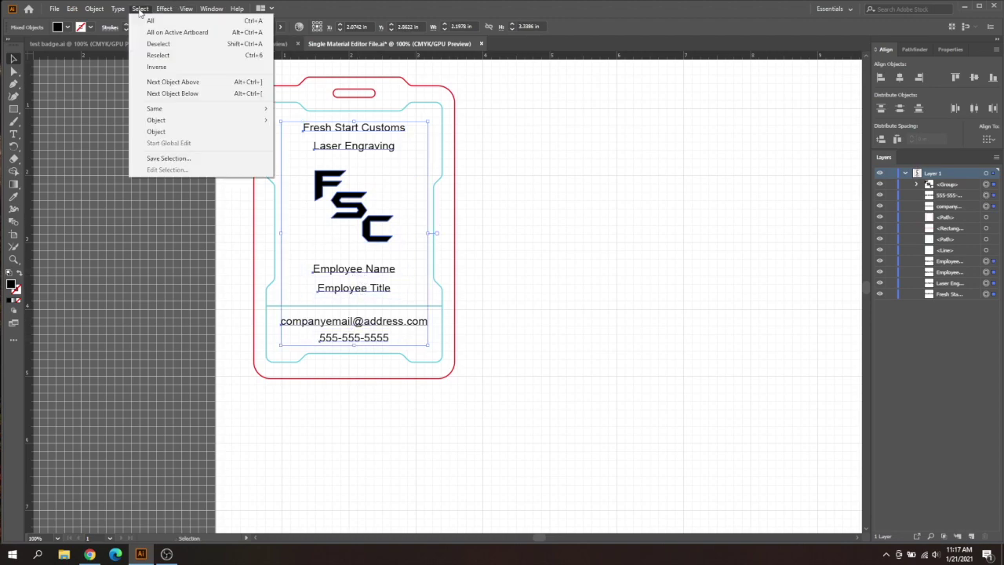
{"action": "mouse_move", "coordinate": [122, 10]}
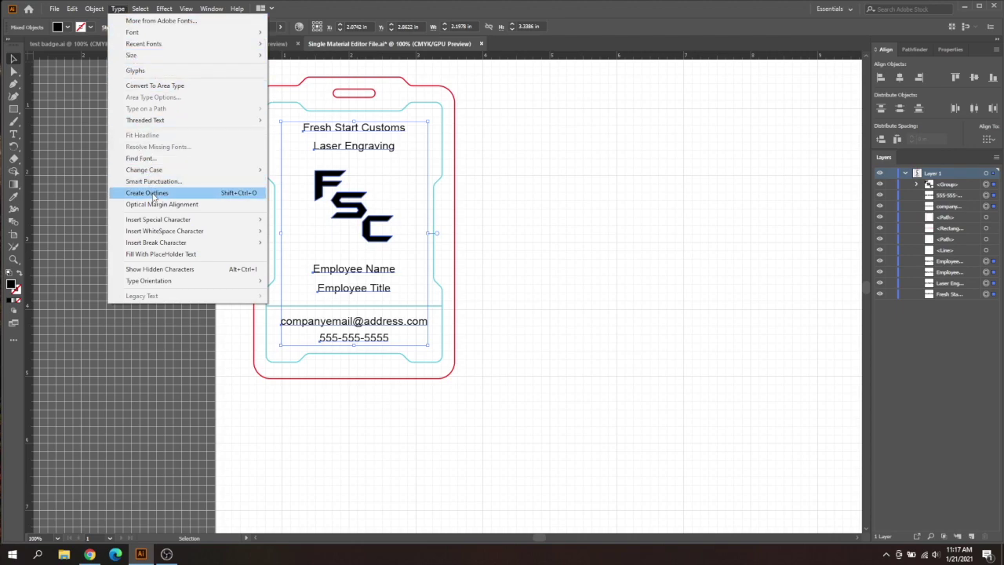
{"action": "left_click", "coordinate": [149, 193]}
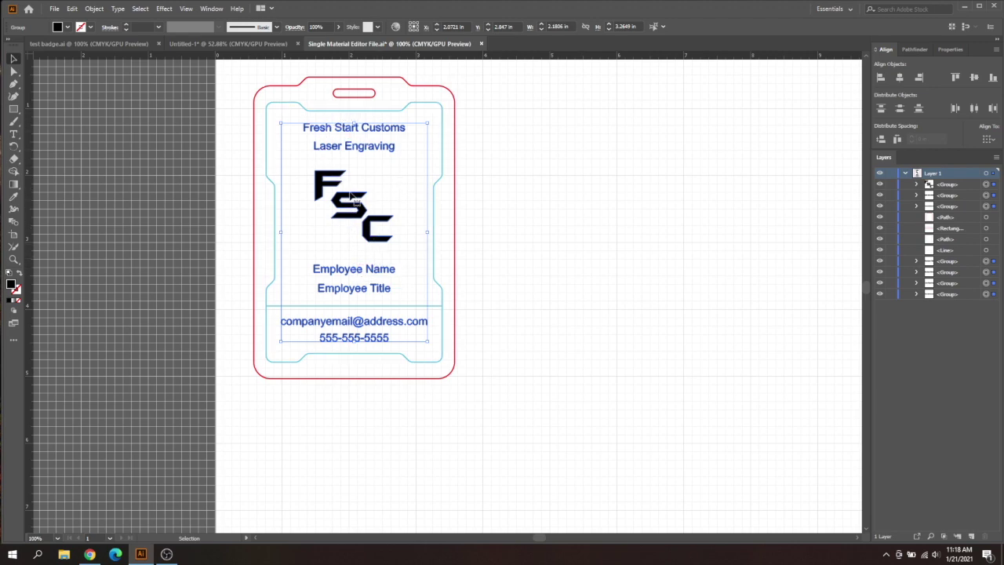
- Unite the outlined text and FSC logo group with Pathfinder, then deselect
{"action": "left_click", "coordinate": [906, 53]}
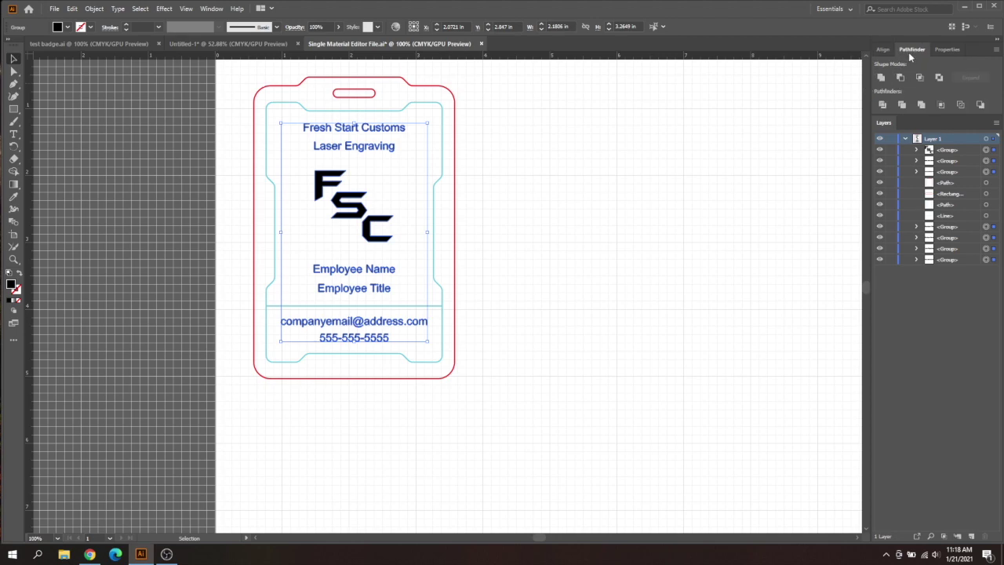
{"action": "left_click", "coordinate": [223, 9]}
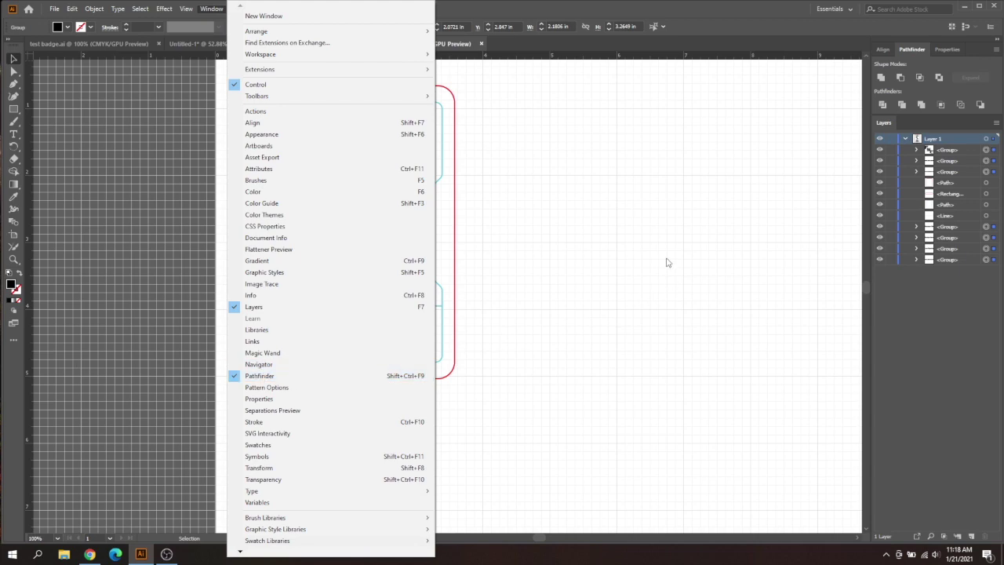
{"action": "left_click", "coordinate": [817, 146]}
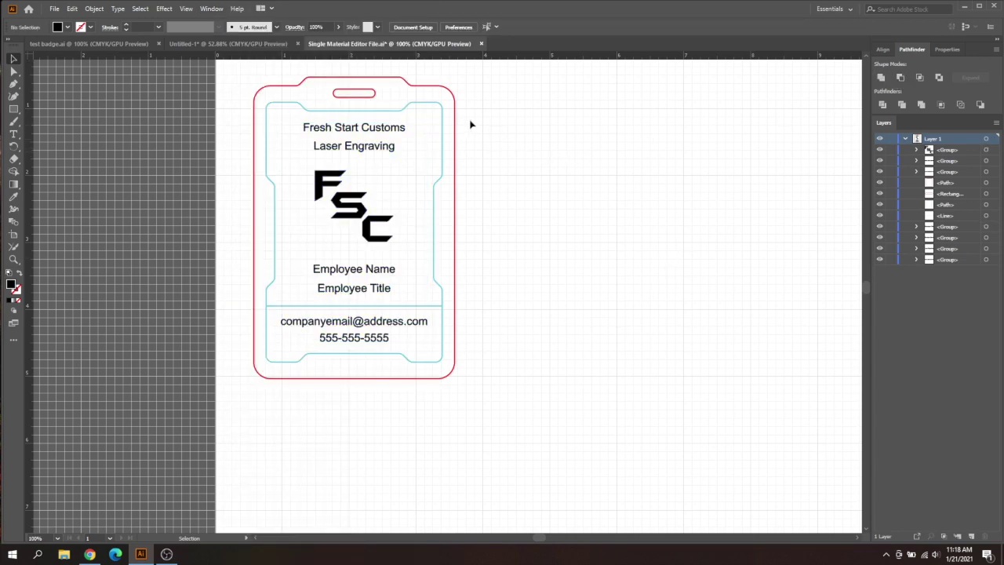
{"action": "left_click", "coordinate": [347, 338]}
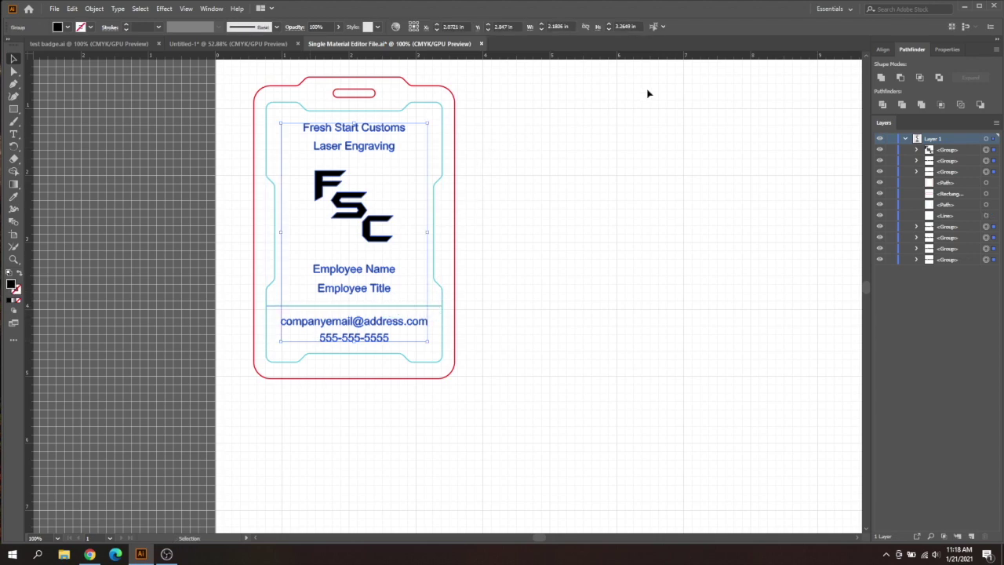
{"action": "left_click", "coordinate": [881, 78]}
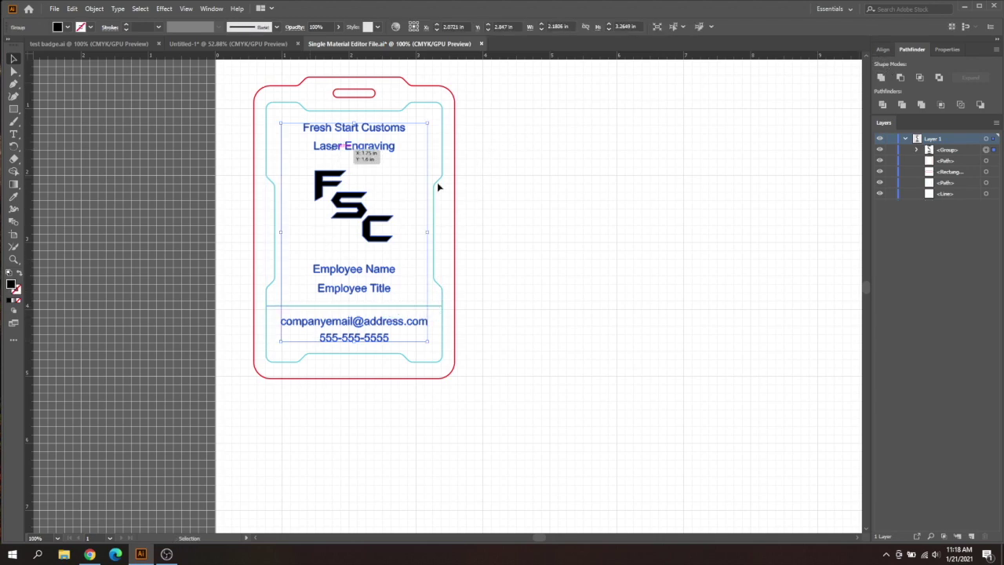
{"action": "left_click", "coordinate": [561, 263]}
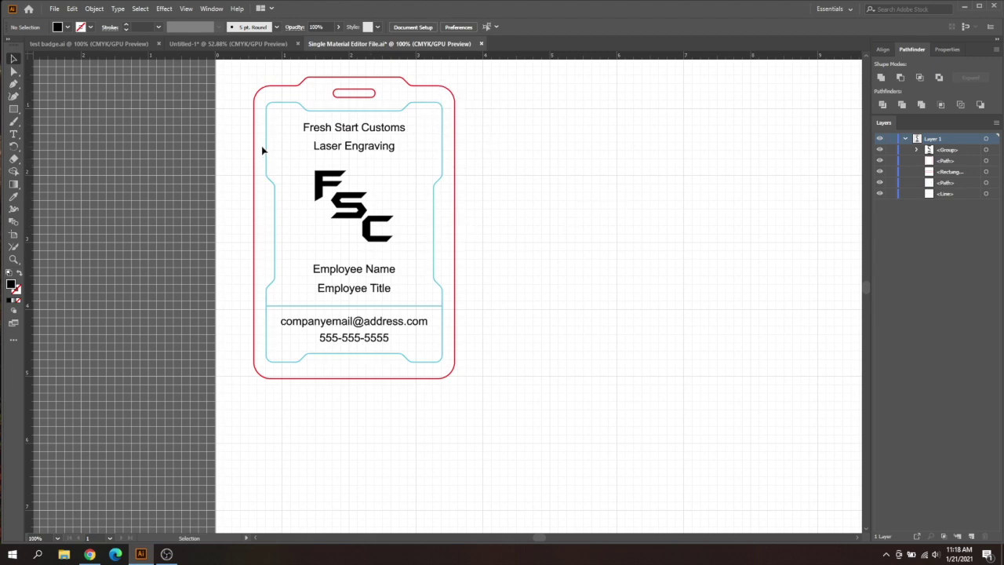
- Switch to the test badge.ai document and scroll down its canvas
{"action": "left_click", "coordinate": [94, 47]}
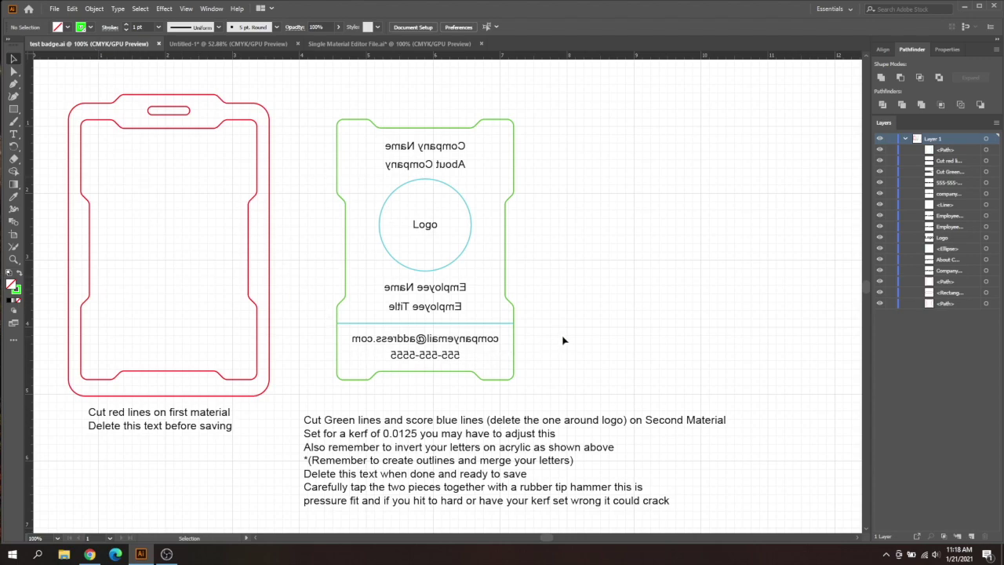
{"action": "scroll", "coordinate": [562, 341], "scroll_direction": "down", "scroll_amount": 1}
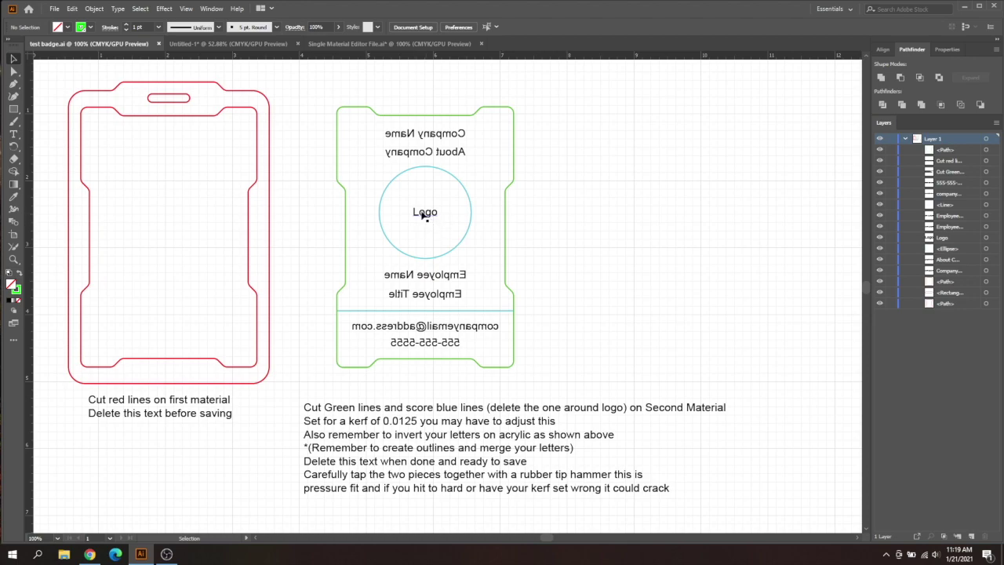
- Overwrite the mirrored Company Name text with 'Fresh Start Customs'
{"action": "double_click", "coordinate": [455, 137]}
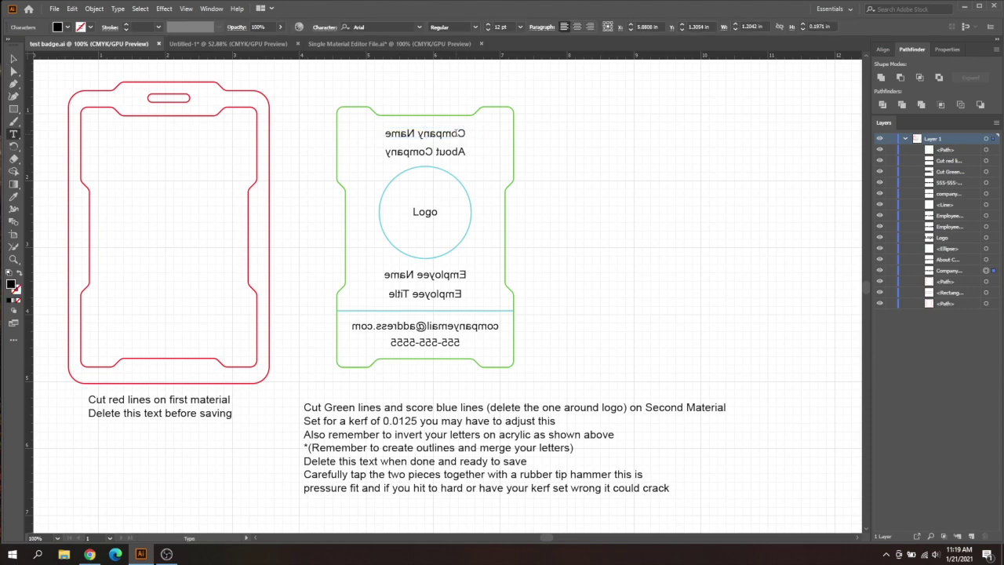
{"action": "left_click_drag", "start_coordinate": [462, 133], "coordinate": [384, 135]}
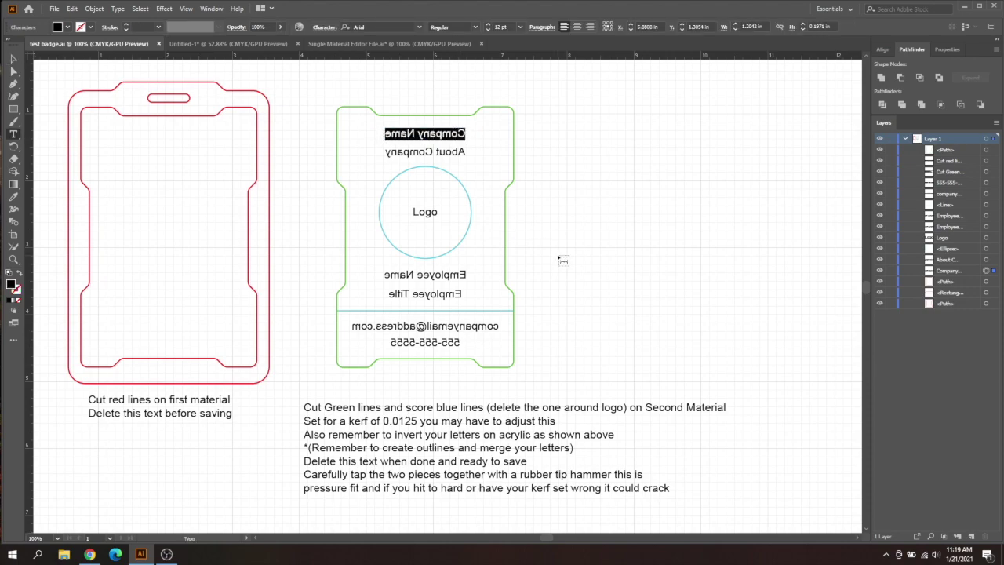
{"action": "type", "text": "F"}
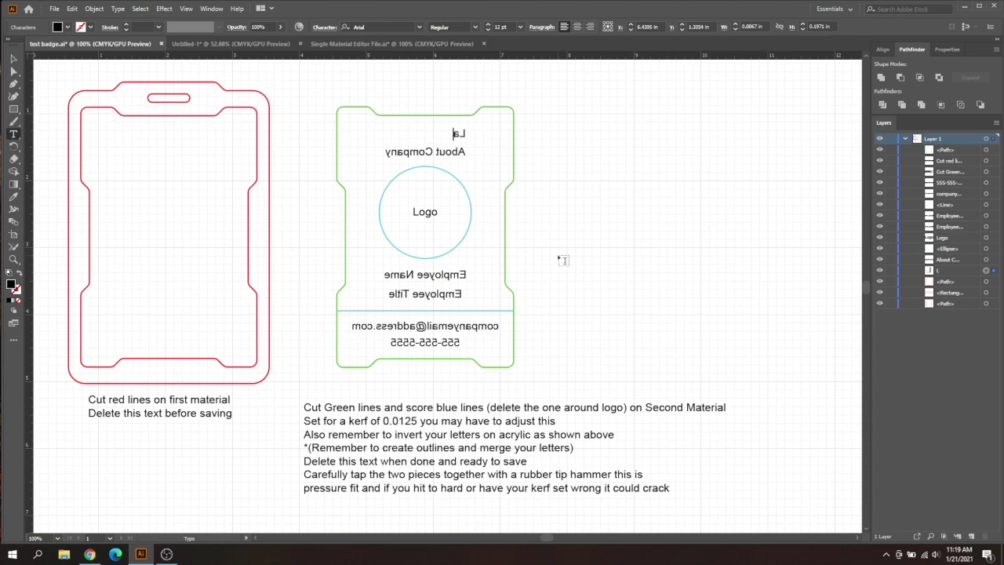
{"action": "key", "text": "BackSpace"}
{"action": "type", "text": "Fresh Start Customs"}
- Replace the mirrored About Company line with 'Laser Engraving'
{"action": "left_click", "coordinate": [462, 153]}
{"action": "left_click_drag", "start_coordinate": [463, 153], "coordinate": [330, 154]}
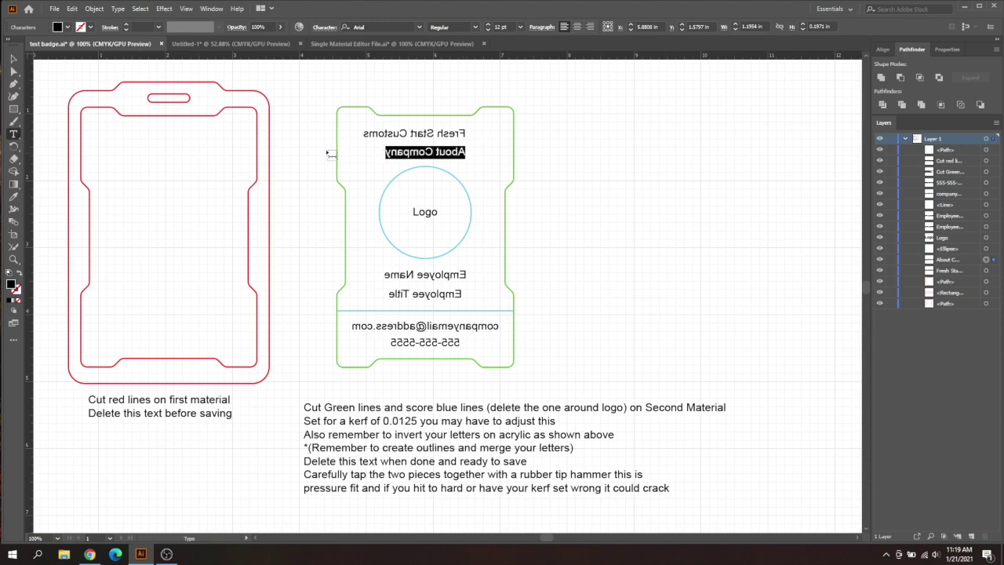
{"action": "type", "text": "Laser"}
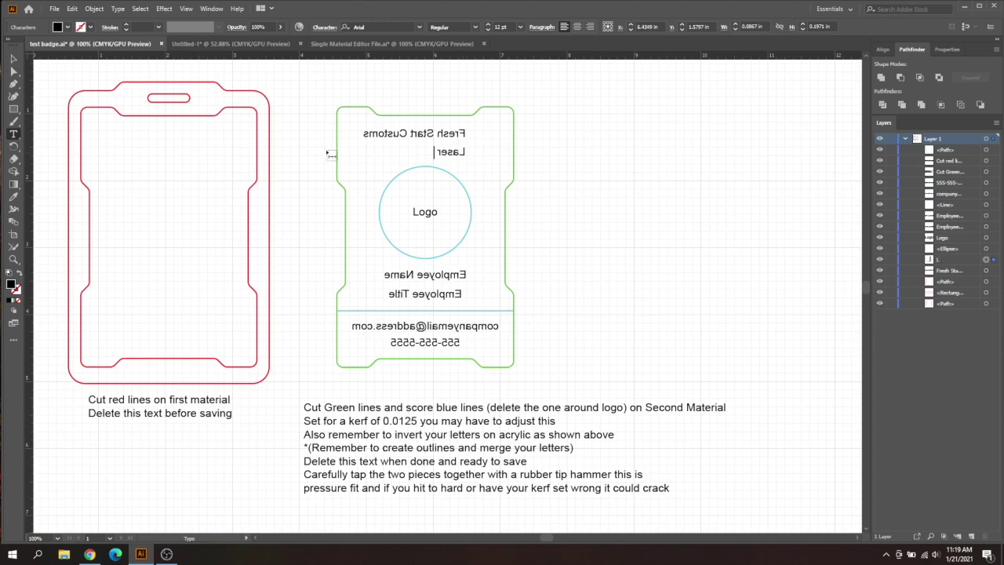
{"action": "type", "text": " Engraving"}
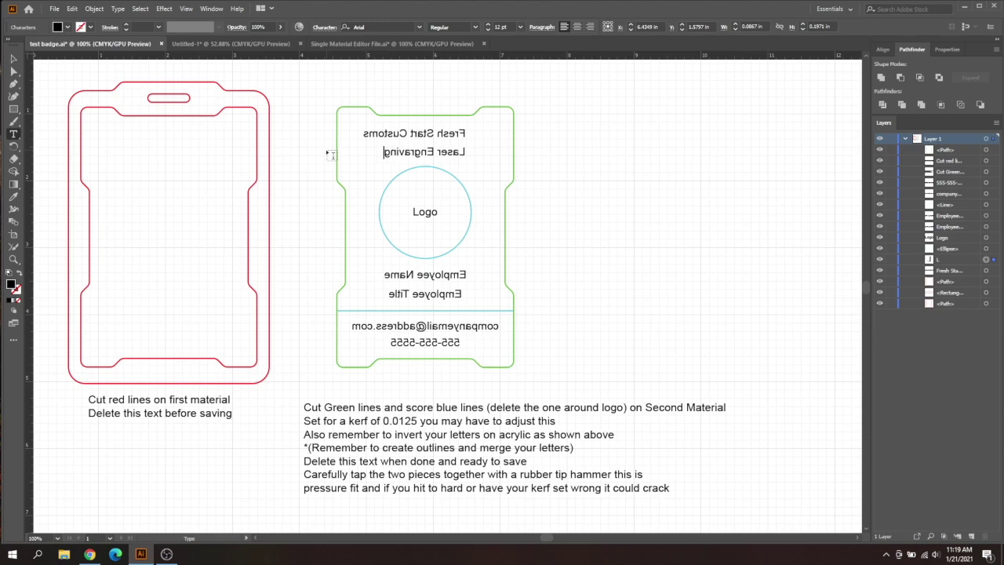
- Set the Fresh Start Customs header to Homestead-Regular and nudge it right
{"action": "left_click", "coordinate": [13, 59]}
{"action": "left_click", "coordinate": [596, 270]}
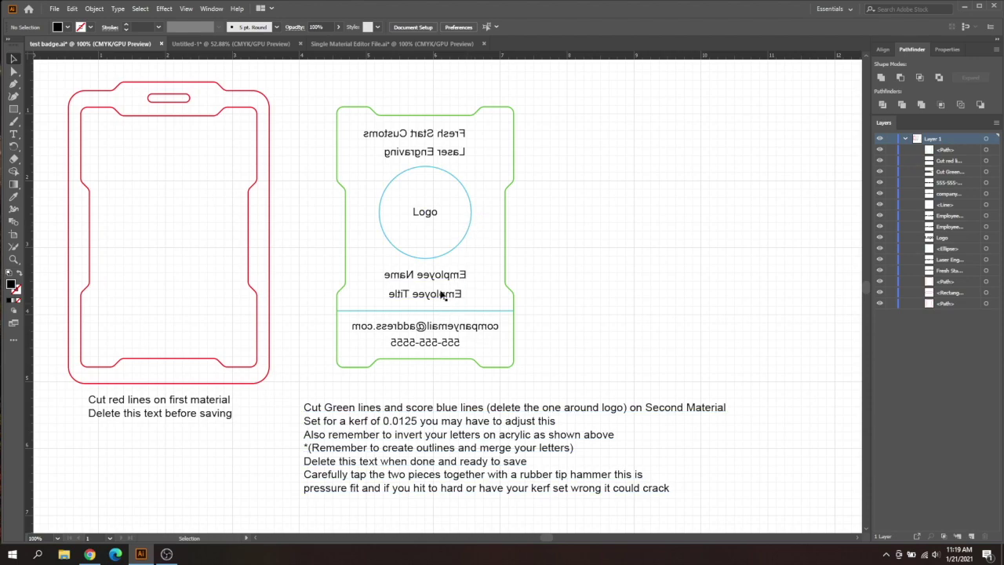
{"action": "left_click", "coordinate": [424, 134]}
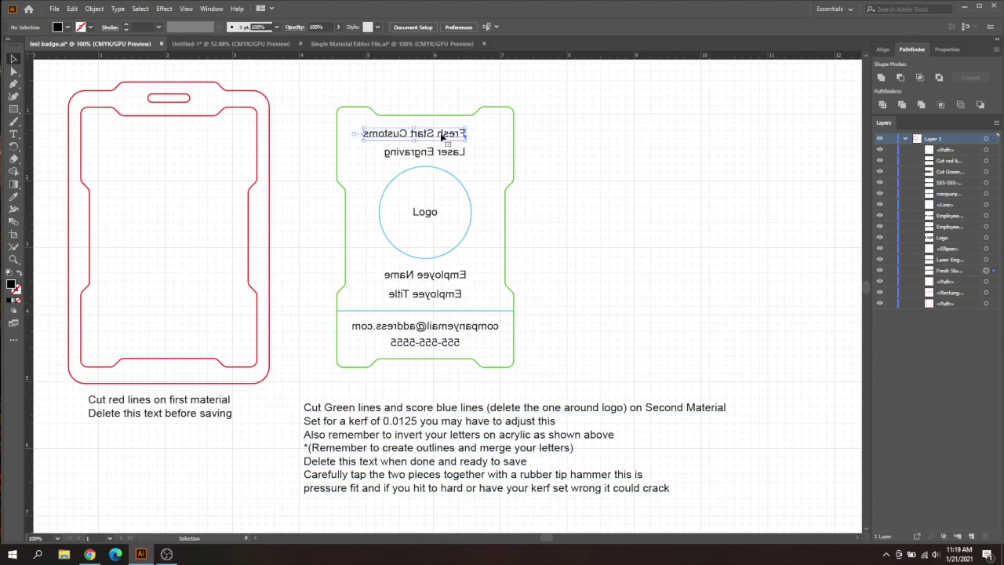
{"action": "left_click", "coordinate": [368, 28]}
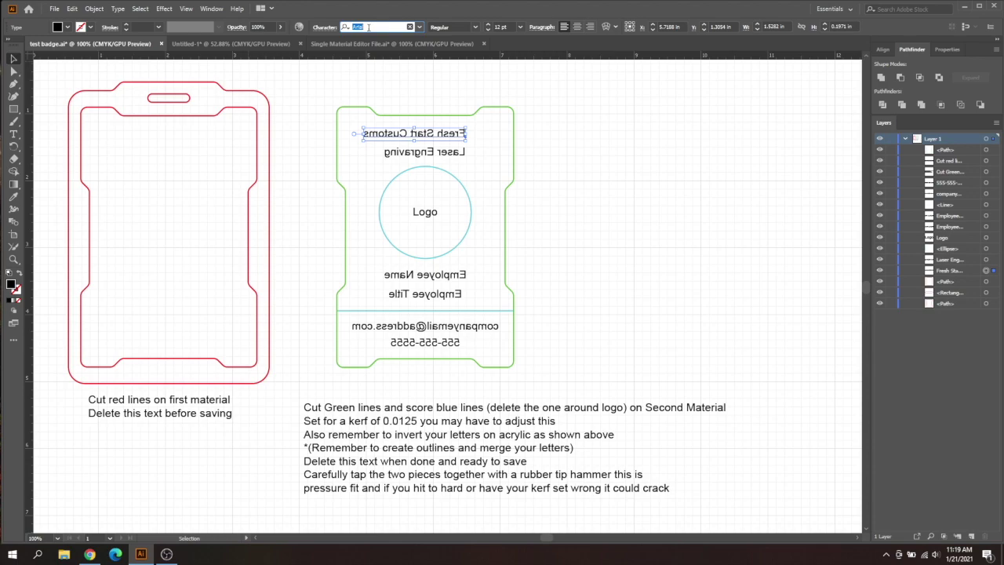
{"action": "type", "text": "home"}
{"action": "key", "text": "Return"}
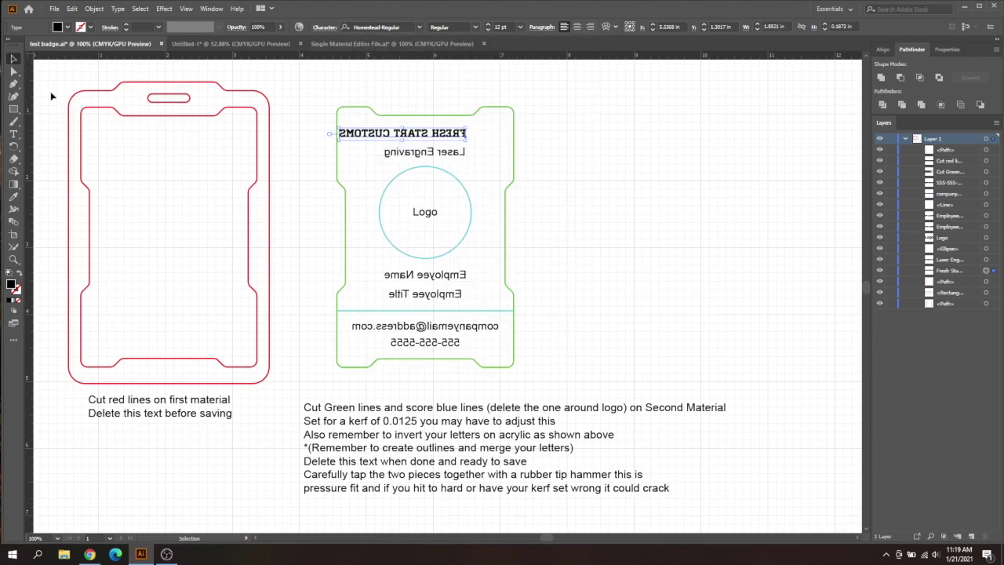
{"action": "left_click_drag", "start_coordinate": [437, 137], "coordinate": [461, 369]}
{"action": "left_click", "coordinate": [598, 115]}
- Centre the insert's objects horizontally with Horizontal Align Center
{"action": "left_click", "coordinate": [886, 49]}
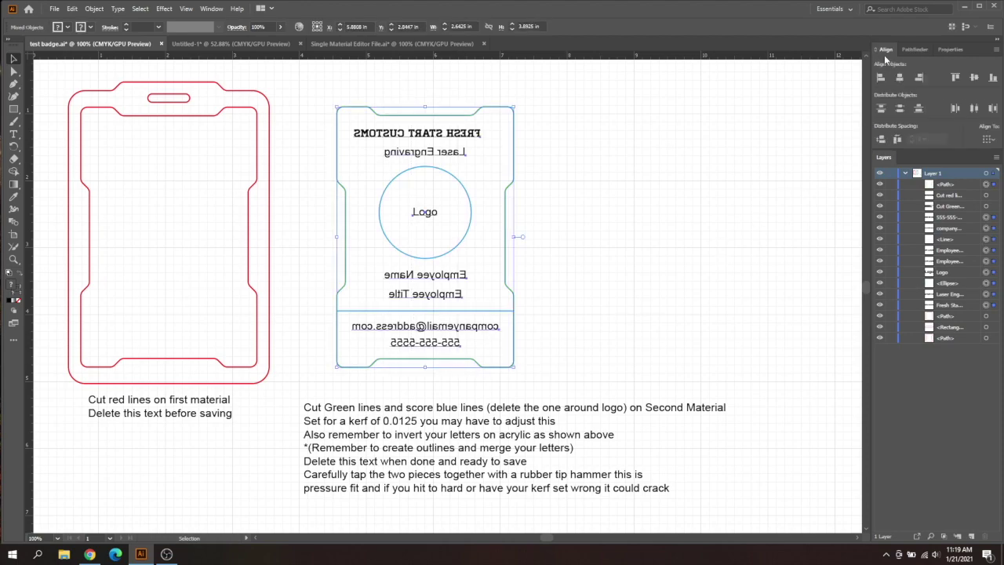
{"action": "left_click", "coordinate": [899, 77]}
{"action": "left_click", "coordinate": [583, 193]}
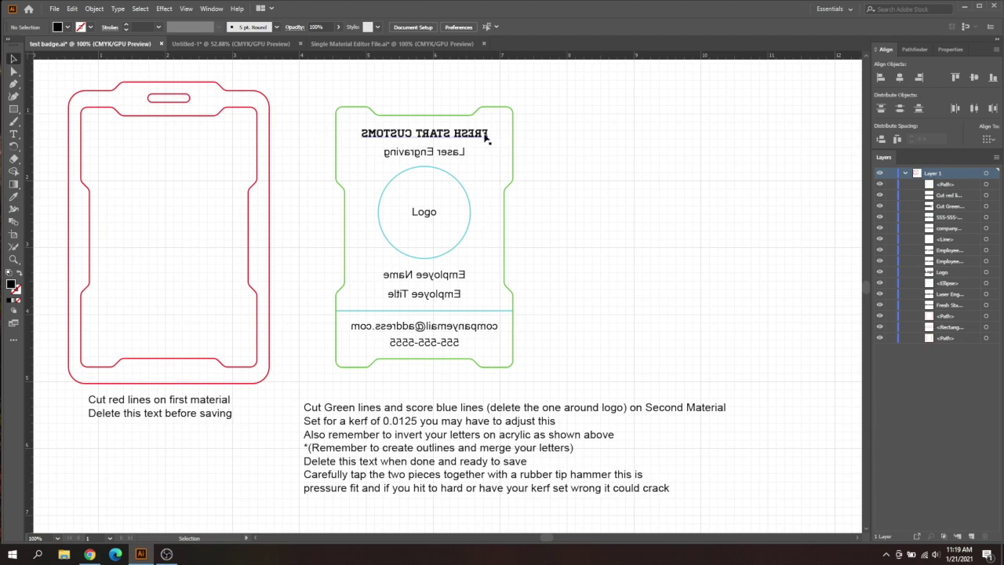
{"action": "left_click", "coordinate": [432, 133]}
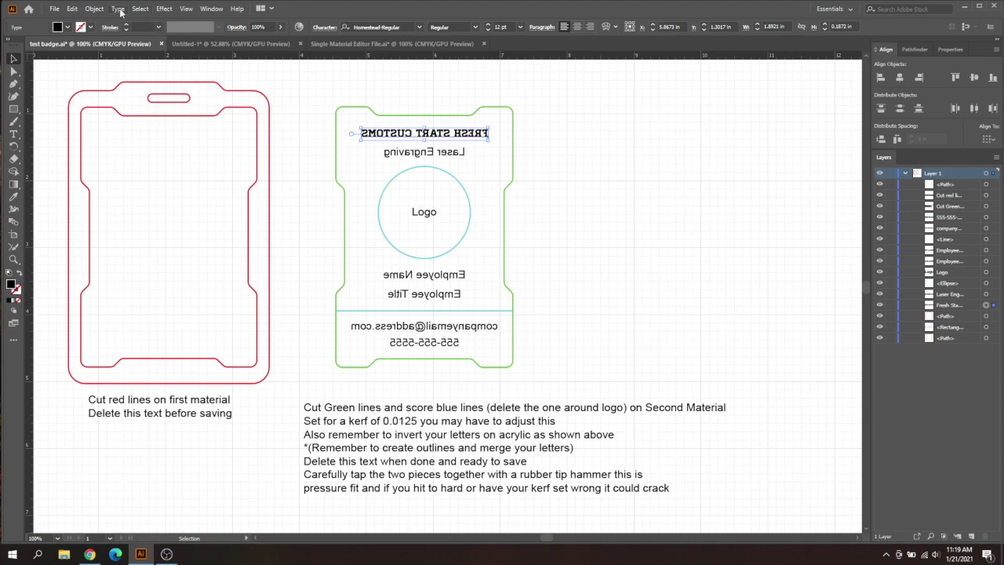
{"action": "left_click", "coordinate": [94, 8]}
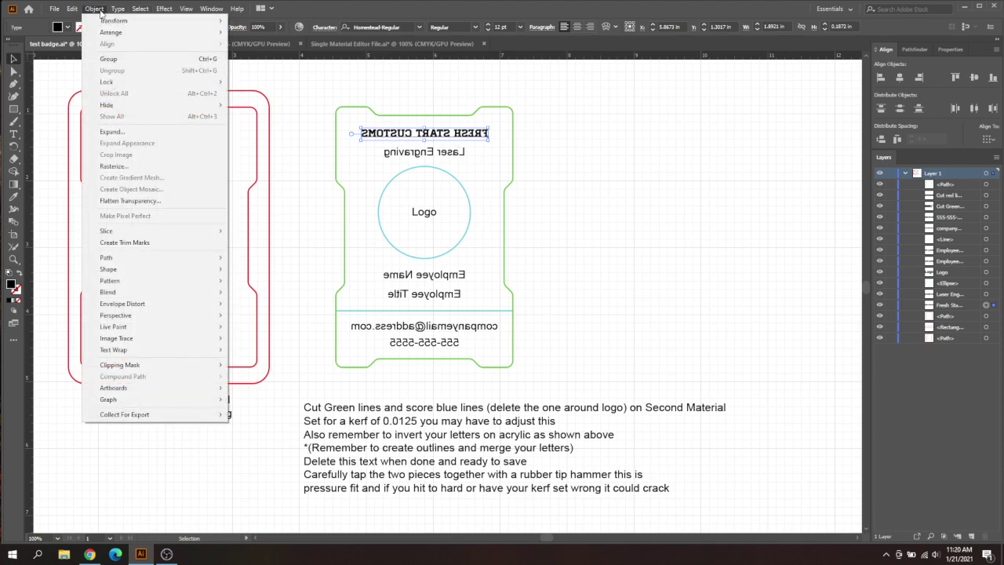
{"action": "mouse_move", "coordinate": [109, 21]}
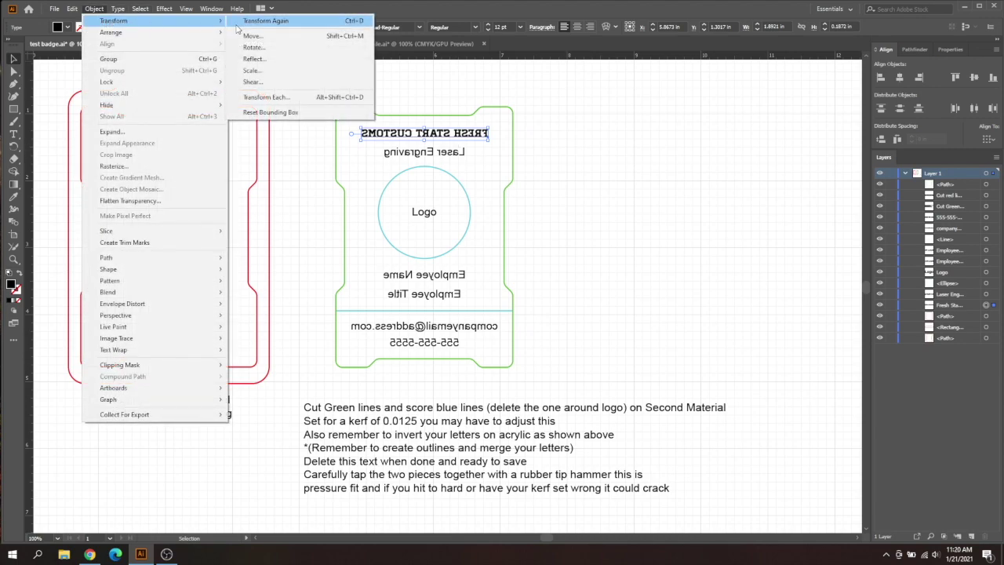
{"action": "left_click", "coordinate": [271, 60]}
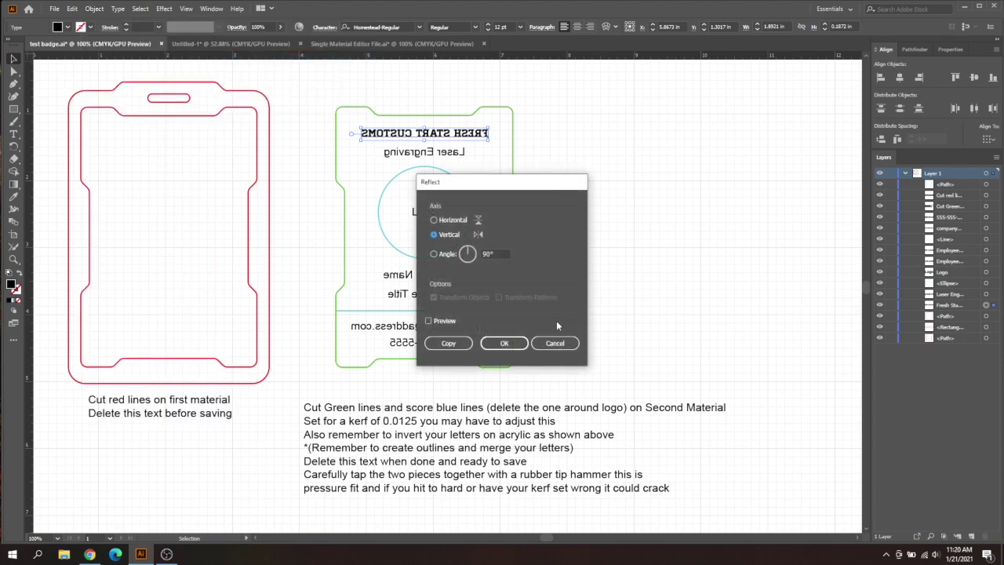
{"action": "left_click", "coordinate": [514, 343]}
{"action": "left_click", "coordinate": [632, 186]}
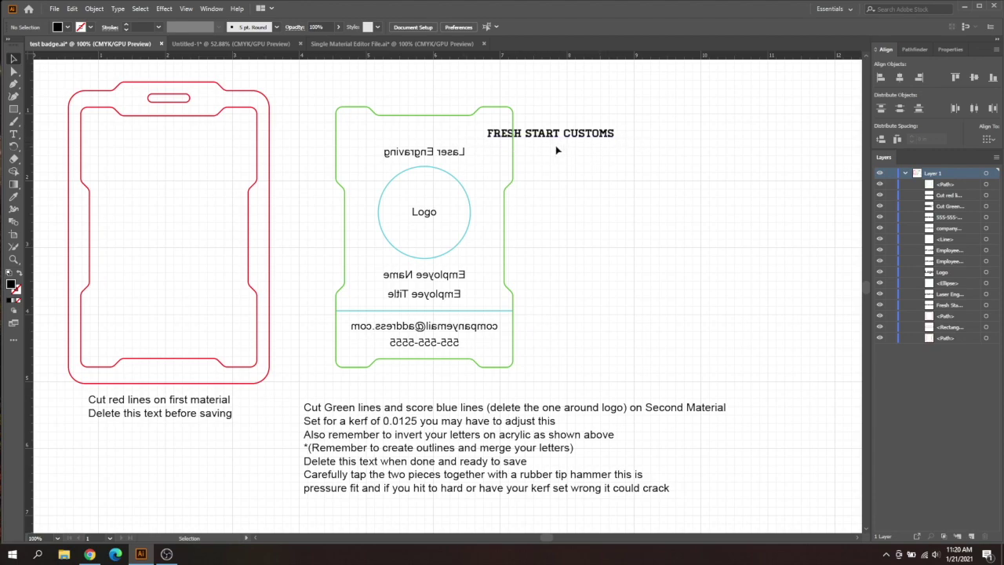
{"action": "key", "text": "a"}
{"action": "key", "text": "ctrl+z"}
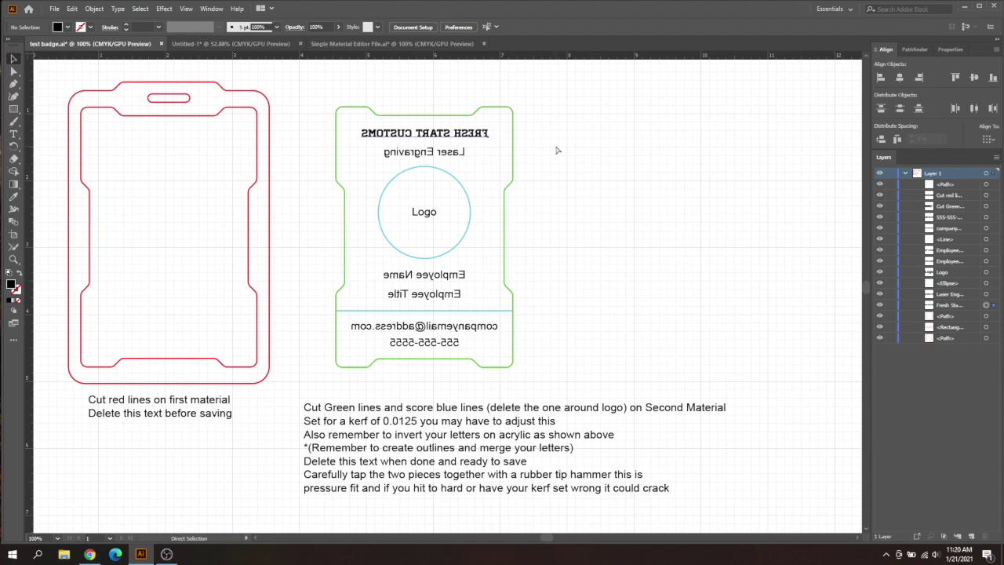
{"action": "key", "text": "v"}
{"action": "left_click_drag", "start_coordinate": [311, 89], "coordinate": [527, 367]}
{"action": "left_click_drag", "start_coordinate": [507, 268], "coordinate": [246, 266]}
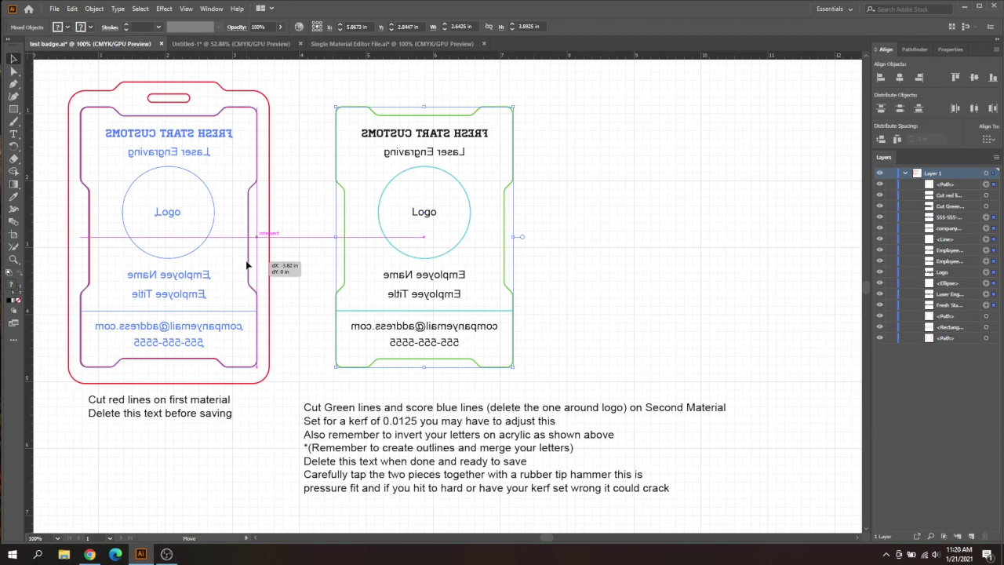
{"action": "left_click_drag", "start_coordinate": [245, 266], "coordinate": [497, 248]}
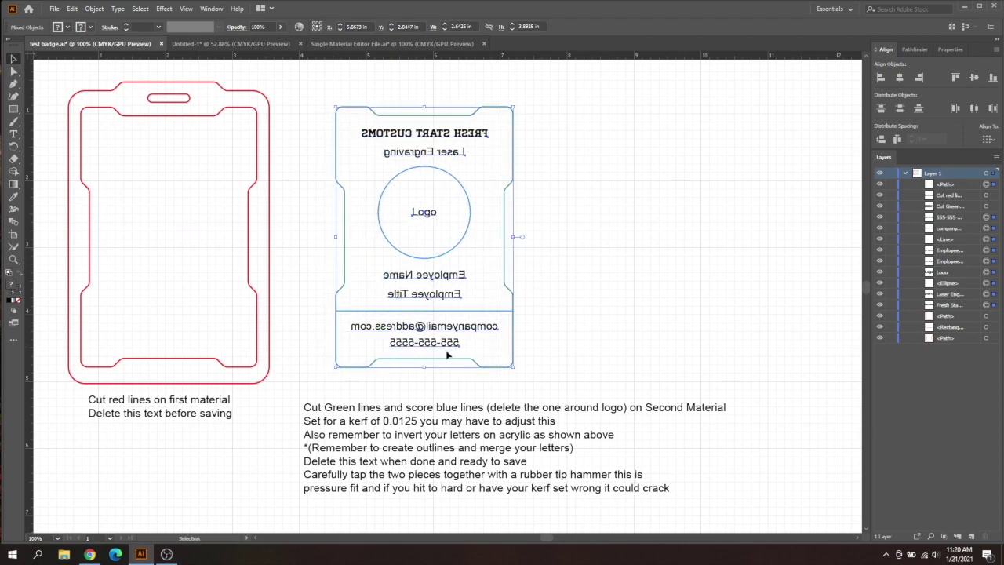
{"action": "left_click", "coordinate": [550, 247]}
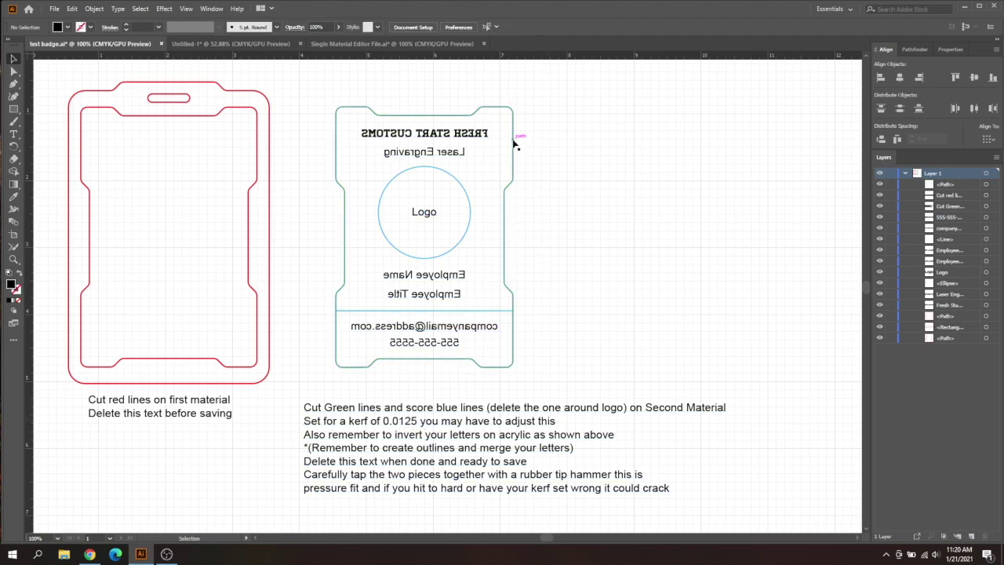
{"action": "left_click", "coordinate": [257, 152]}
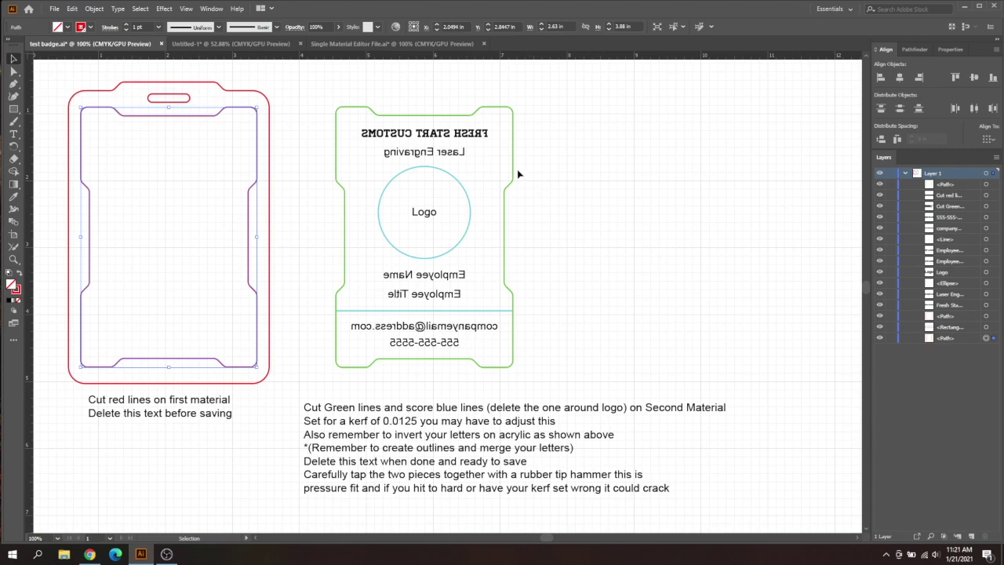
{"action": "left_click", "coordinate": [514, 147]}
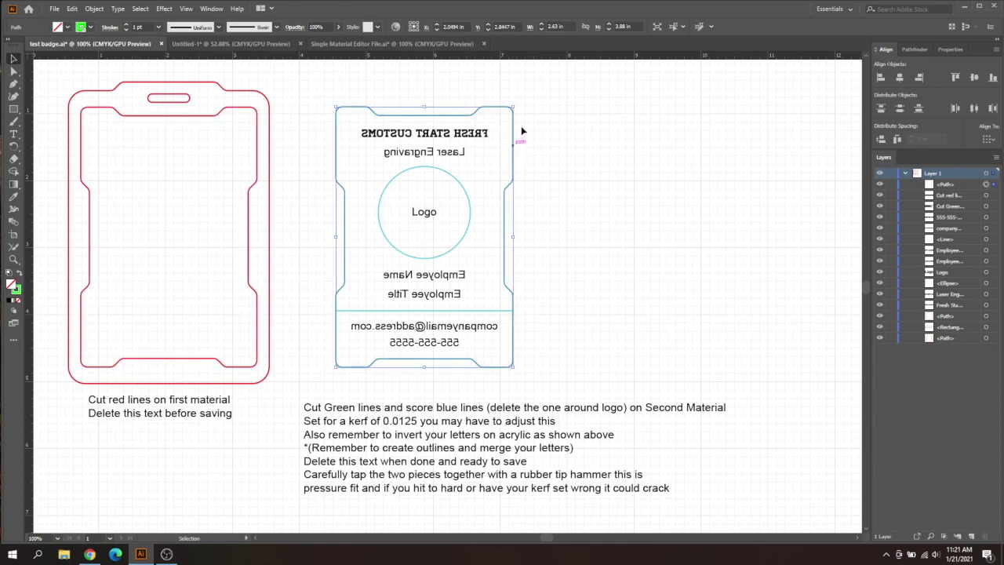
{"action": "left_click", "coordinate": [336, 138]}
{"action": "left_click", "coordinate": [559, 28]}
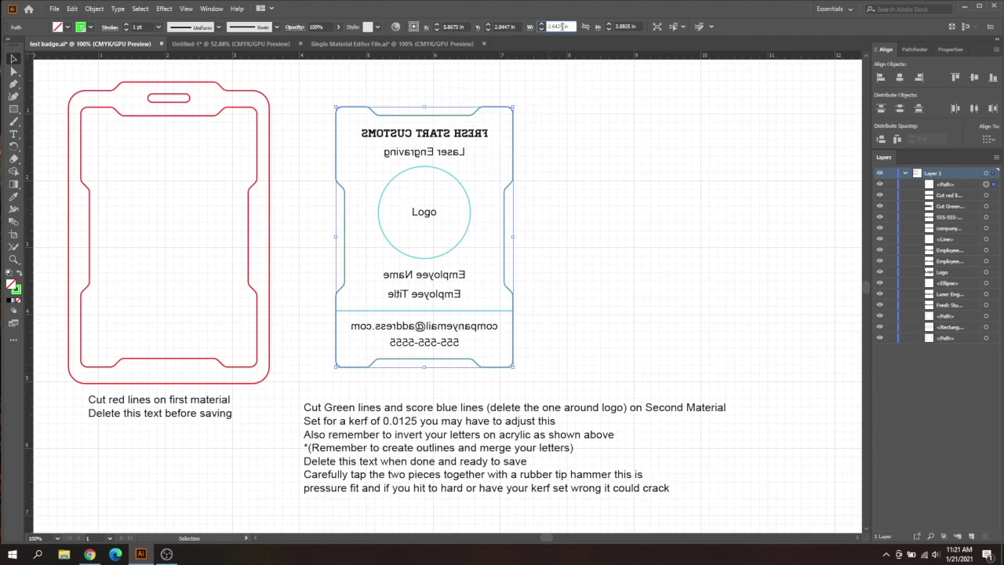
{"action": "left_click", "coordinate": [628, 26]}
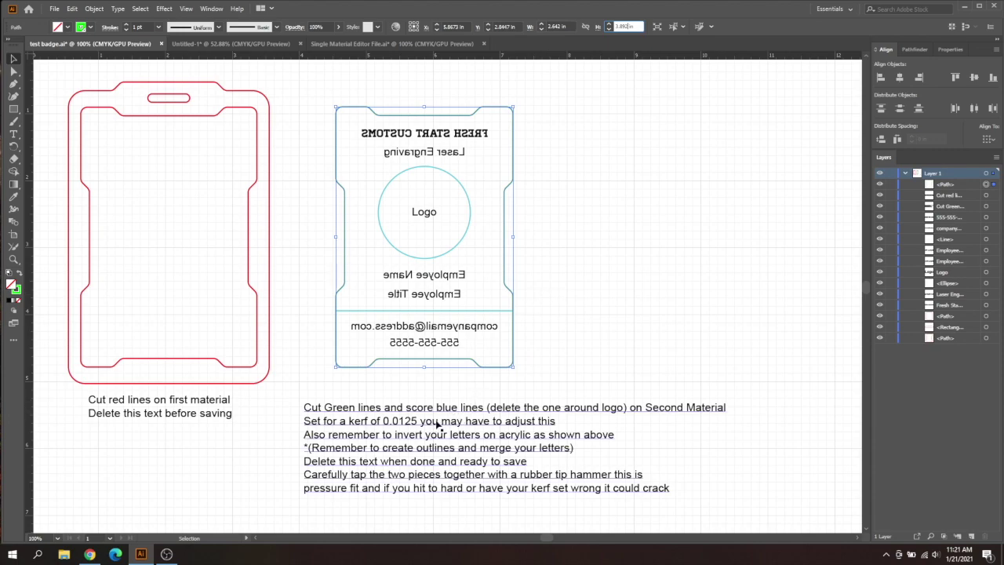
{"action": "left_click", "coordinate": [553, 263]}
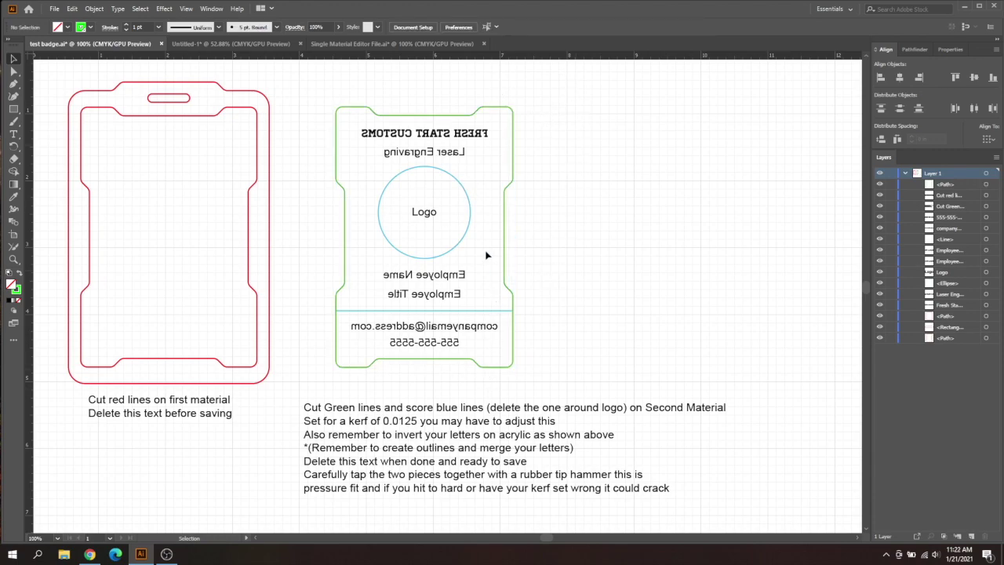
{"action": "left_click", "coordinate": [510, 285]}
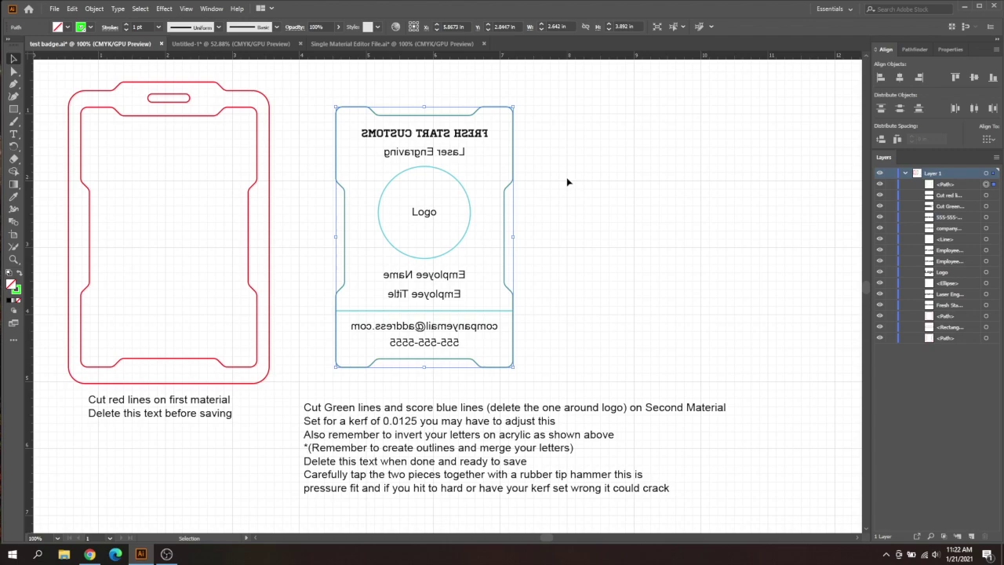
{"action": "left_click", "coordinate": [364, 189]}
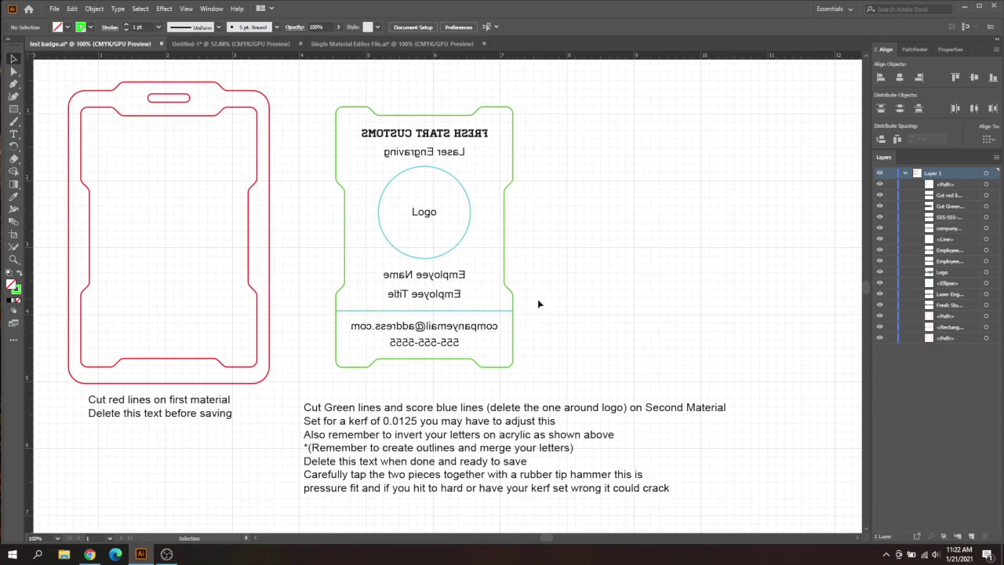
{"action": "left_click", "coordinate": [471, 311]}
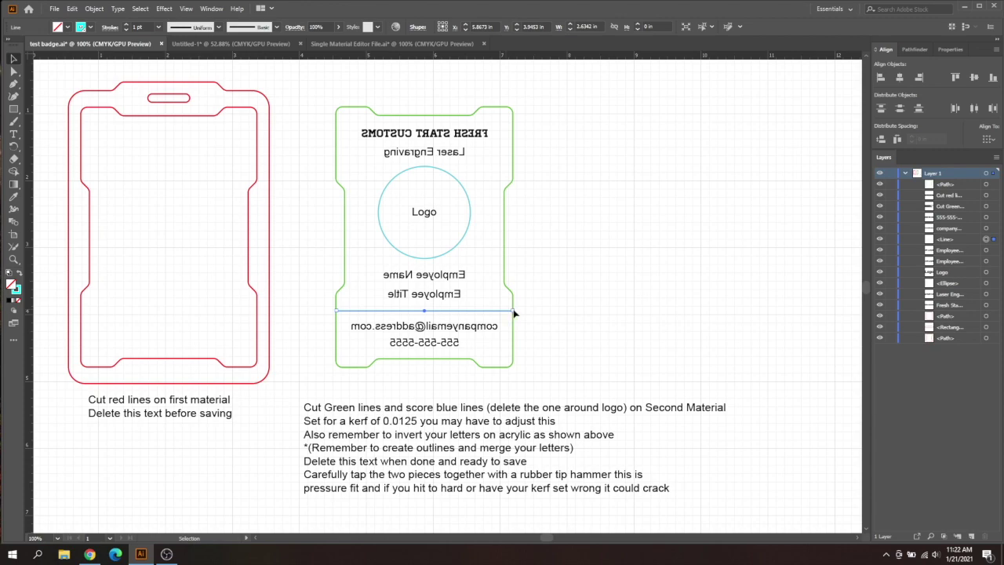
- Snap the blue score line's right and left ends to the badge edges
{"action": "mouse_move", "coordinate": [514, 313]}
{"action": "left_mouse_down"}
{"action": "mouse_move", "coordinate": [488, 312]}
{"action": "mouse_move", "coordinate": [500, 313]}
{"action": "left_mouse_up"}
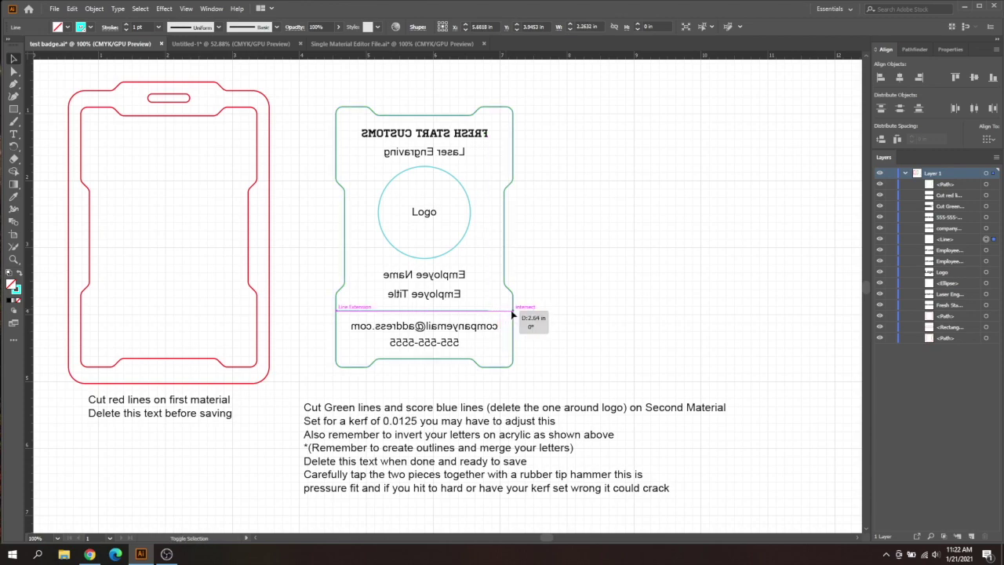
{"action": "left_click_drag", "start_coordinate": [512, 314], "coordinate": [513, 312]}
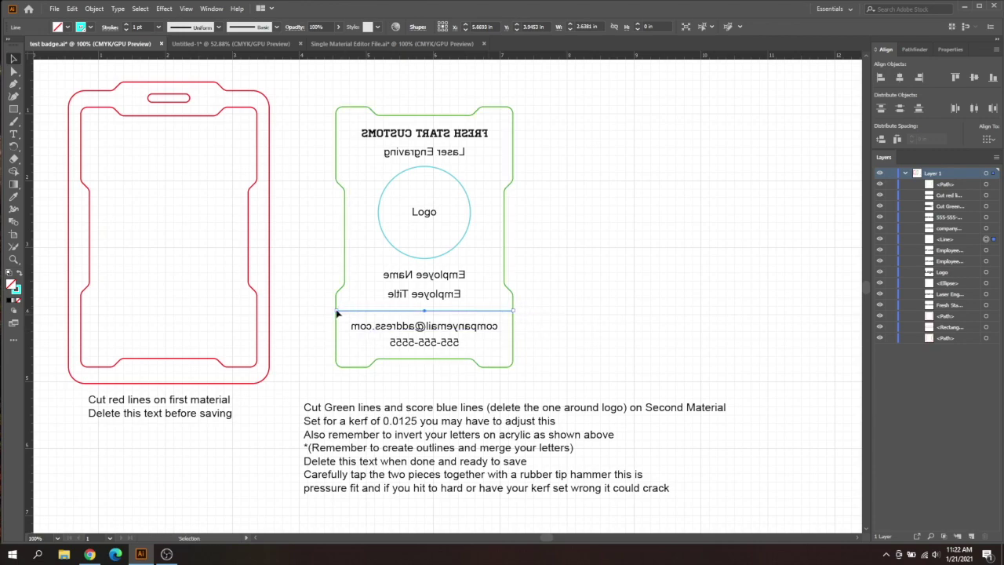
{"action": "left_click_drag", "start_coordinate": [337, 313], "coordinate": [338, 314]}
{"action": "left_click", "coordinate": [563, 301]}
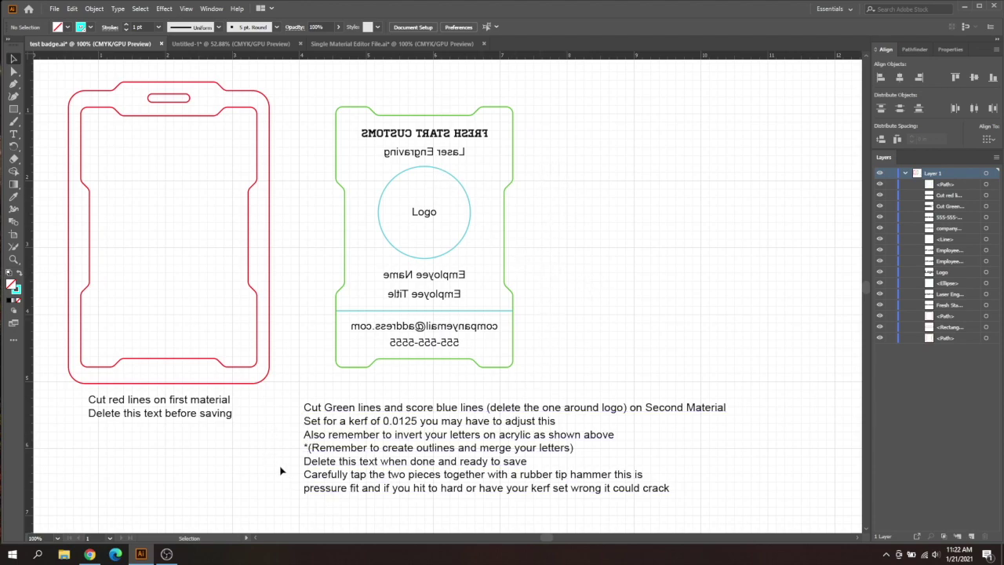
- Select the phone, email, title, name, Laser Engraving and FRESH START CUSTOMS text
{"action": "left_click", "coordinate": [421, 347]}
{"action": "left_click", "coordinate": [420, 325], "text": "shift"}
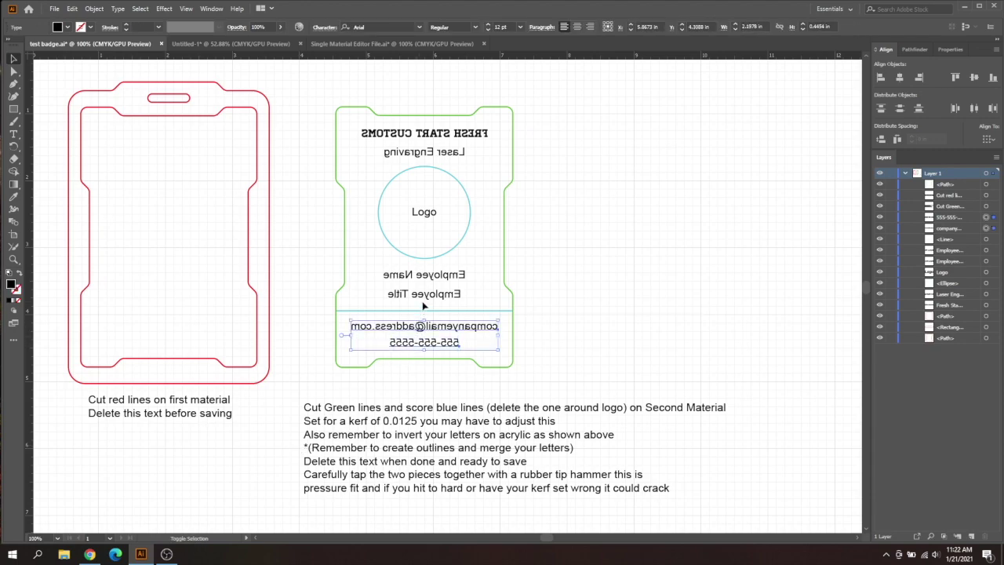
{"action": "left_click", "coordinate": [424, 294], "text": "shift"}
{"action": "left_click", "coordinate": [424, 276], "text": "shift"}
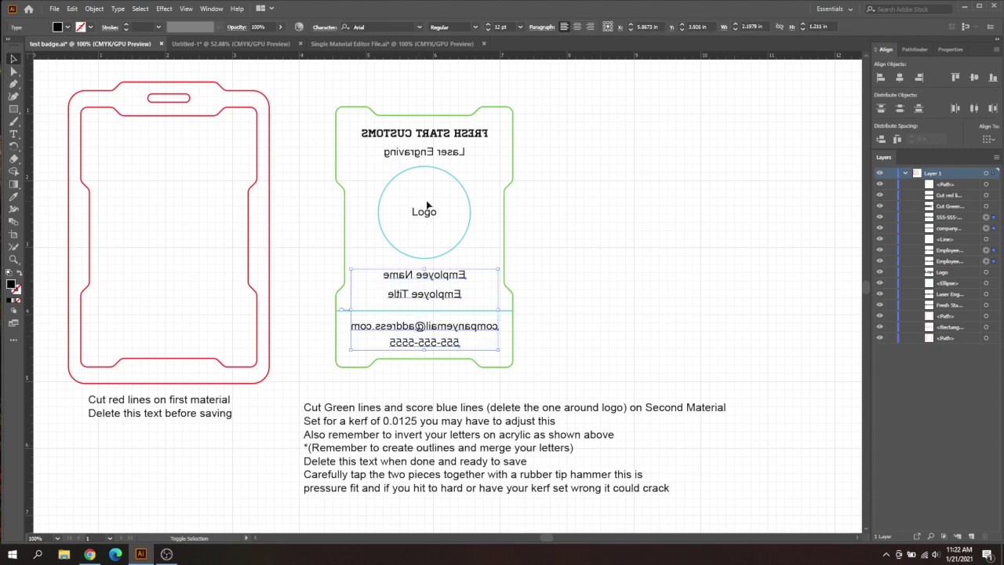
{"action": "left_click", "coordinate": [422, 152], "text": "shift"}
{"action": "left_click", "coordinate": [424, 134], "text": "shift"}
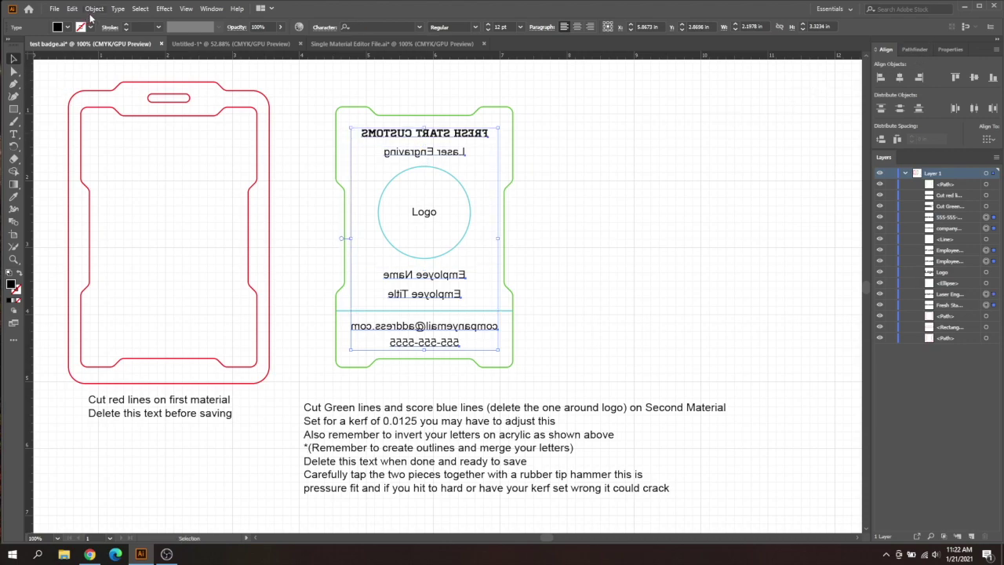
- Convert the selected text to outlines and Unite it in Pathfinder
{"action": "left_click", "coordinate": [118, 8]}
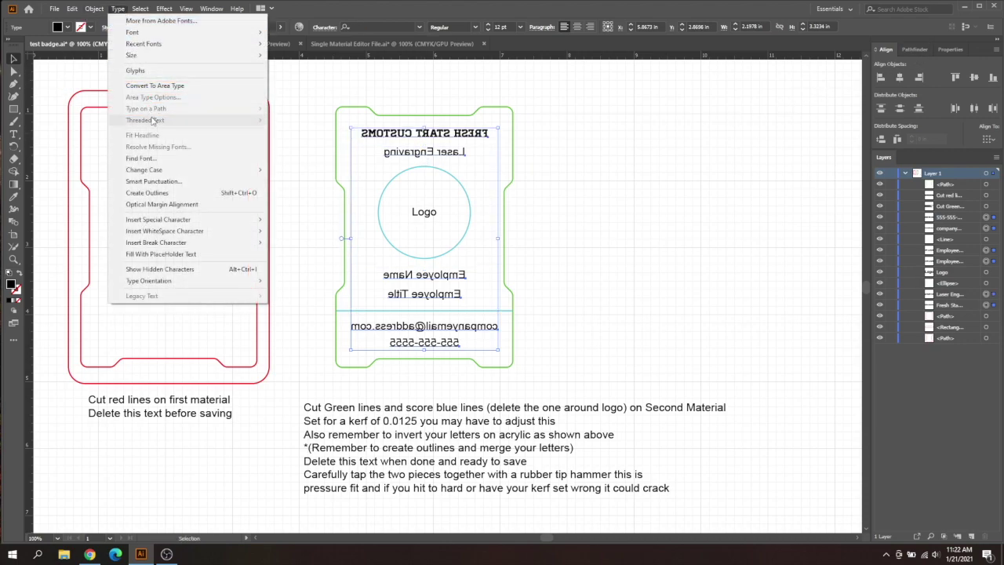
{"action": "left_click", "coordinate": [159, 192]}
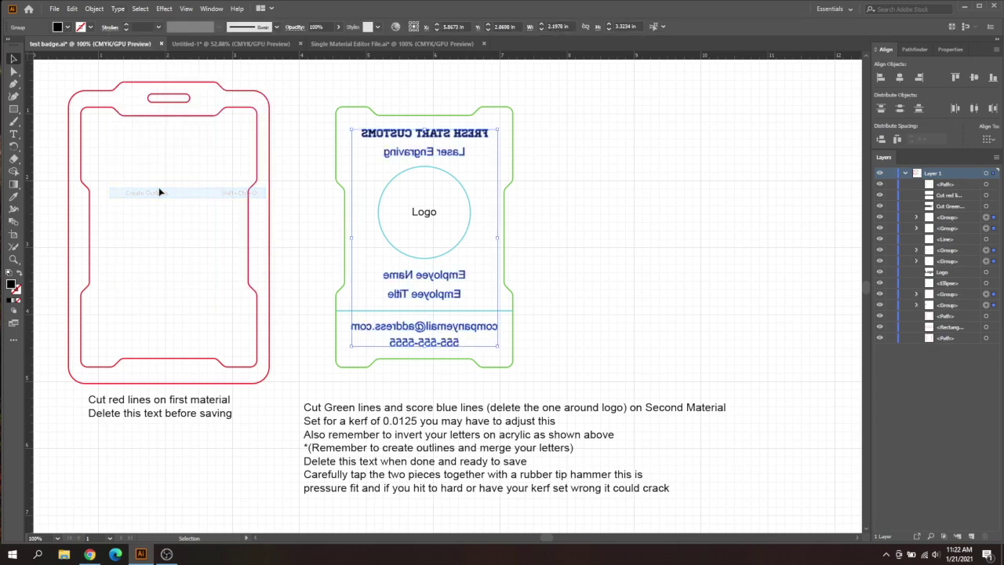
{"action": "left_click", "coordinate": [912, 49]}
{"action": "left_click", "coordinate": [881, 78]}
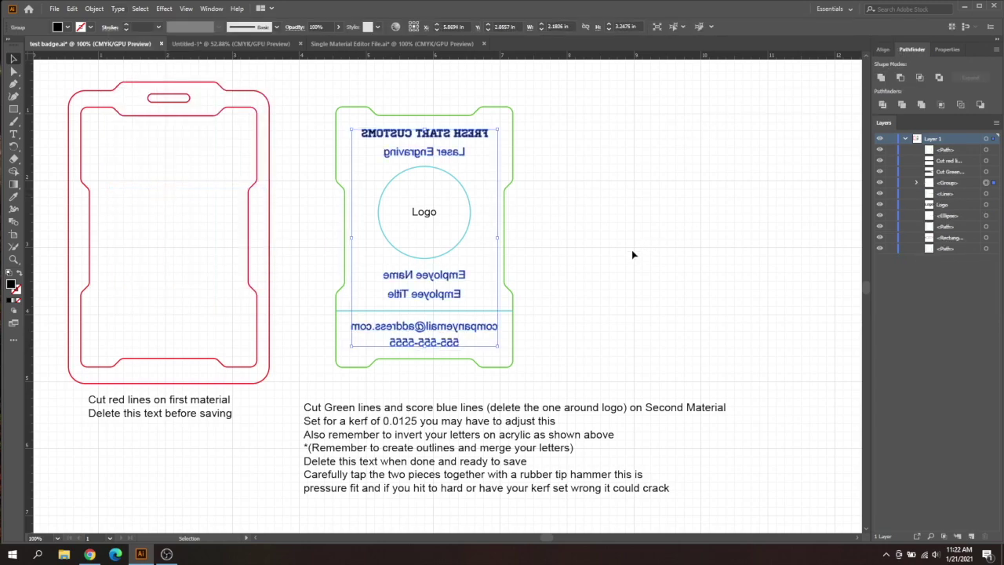
- Delete the Logo placeholder circle and its text from the badge
{"action": "left_click", "coordinate": [557, 230]}
{"action": "left_click_drag", "start_coordinate": [360, 168], "coordinate": [499, 267]}
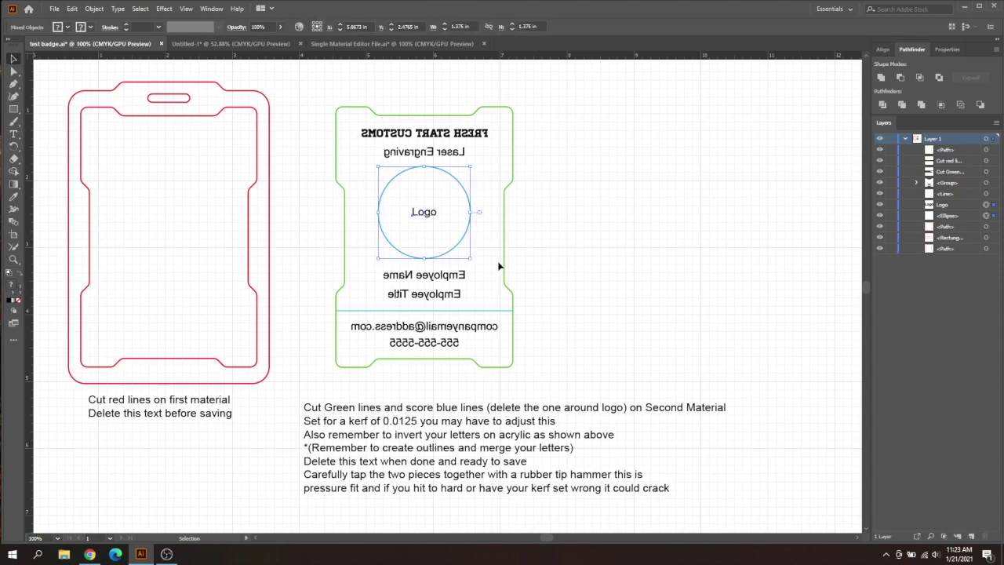
{"action": "key", "text": "Delete"}
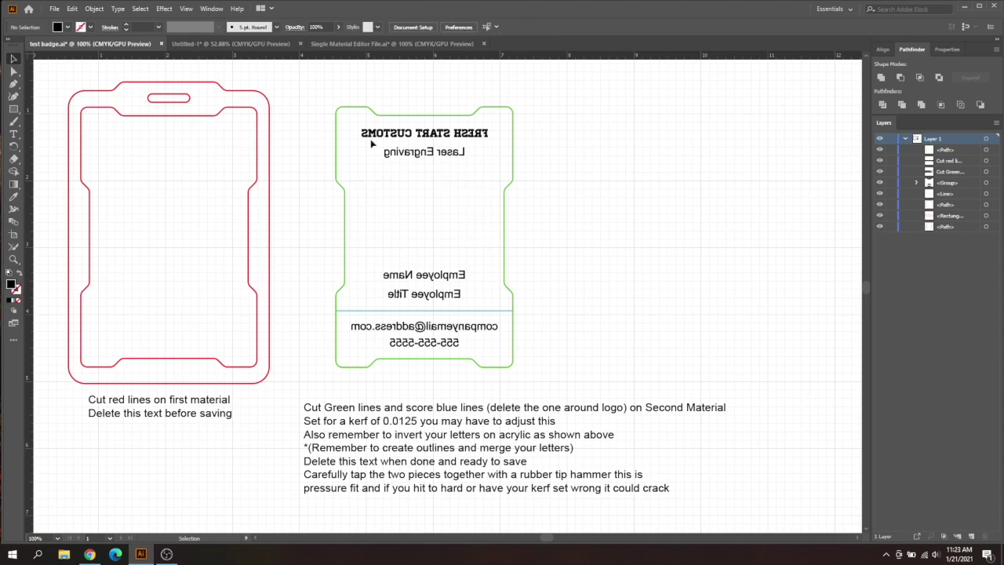
- Bring the FSC logo over from Untitled-1 and place it in the badge centre
{"action": "left_click", "coordinate": [231, 43]}
{"action": "left_click_drag", "start_coordinate": [302, 147], "coordinate": [432, 212]}
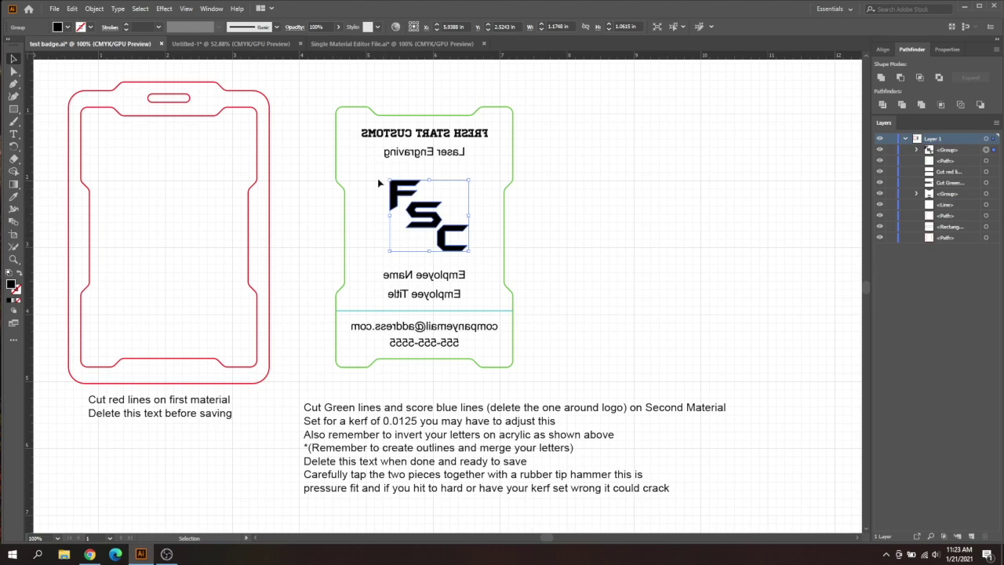
{"action": "left_click", "coordinate": [480, 252]}
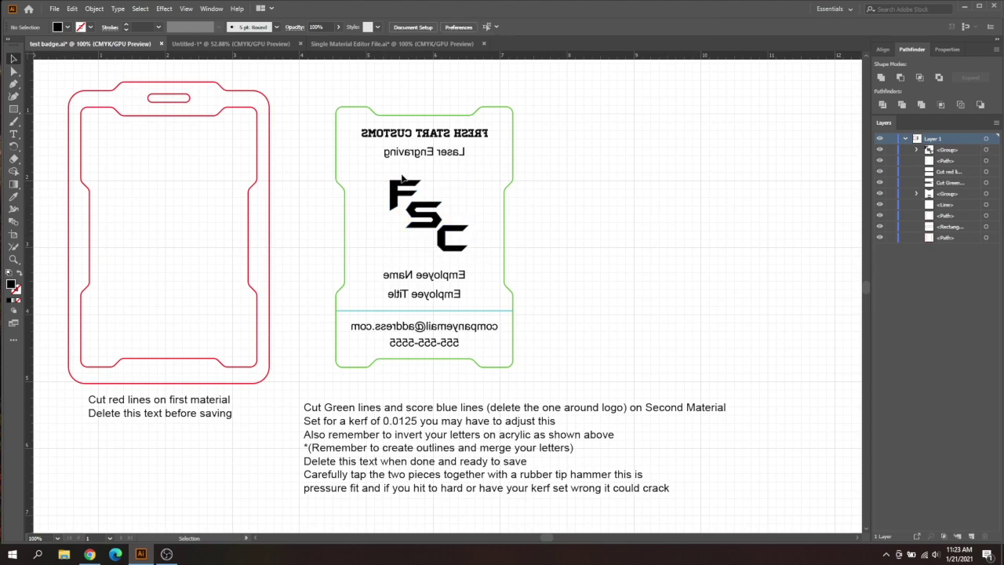
{"action": "left_click", "coordinate": [410, 198]}
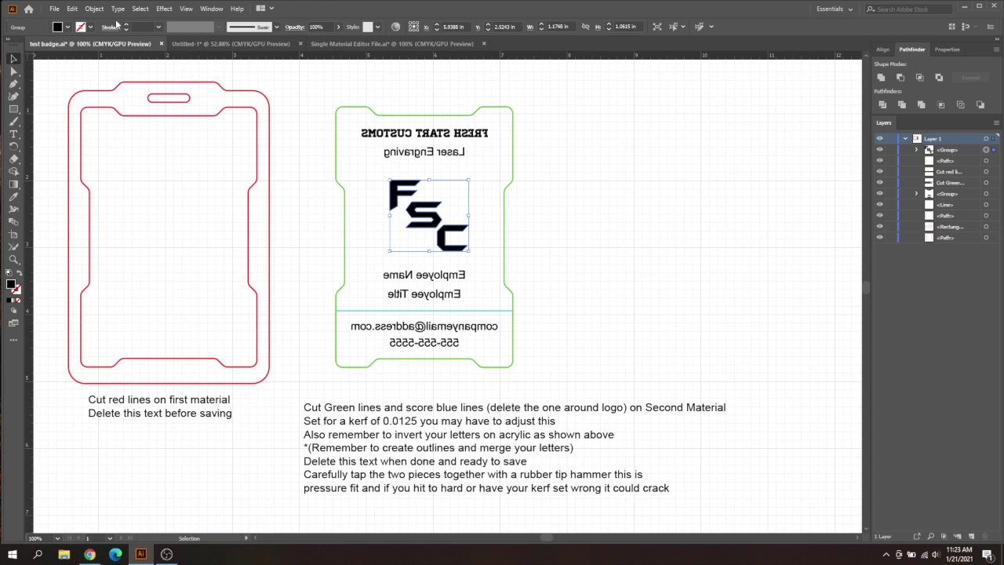
- Reflect the FSC logo horizontally with Object > Transform > Reflect
{"action": "left_click", "coordinate": [94, 9]}
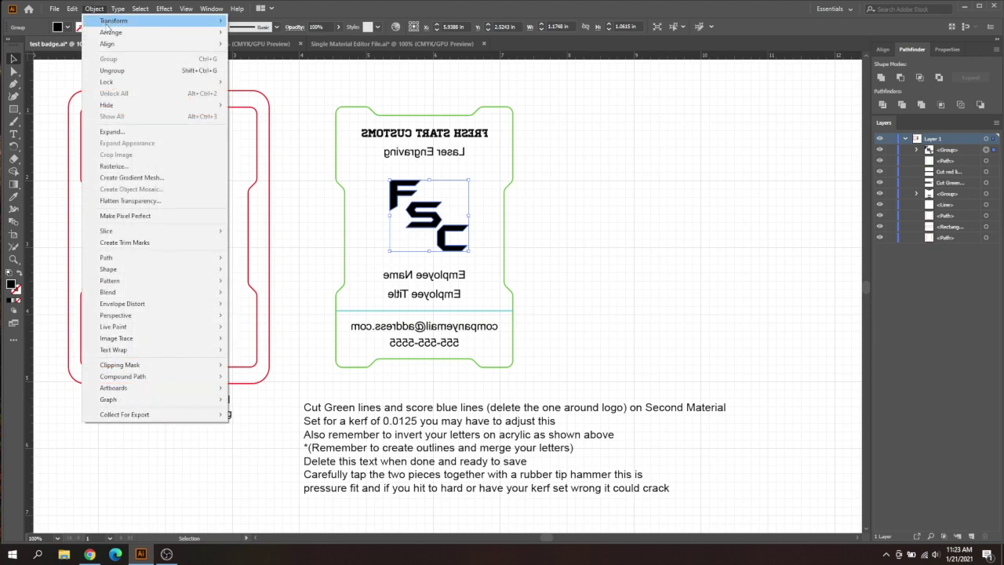
{"action": "mouse_move", "coordinate": [114, 21]}
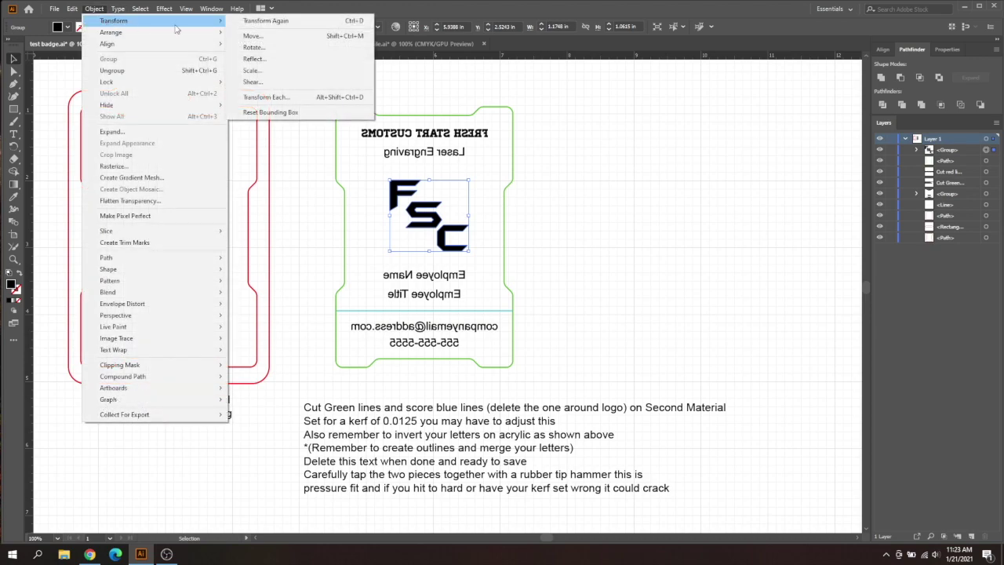
{"action": "left_click", "coordinate": [275, 61]}
{"action": "left_click", "coordinate": [506, 343]}
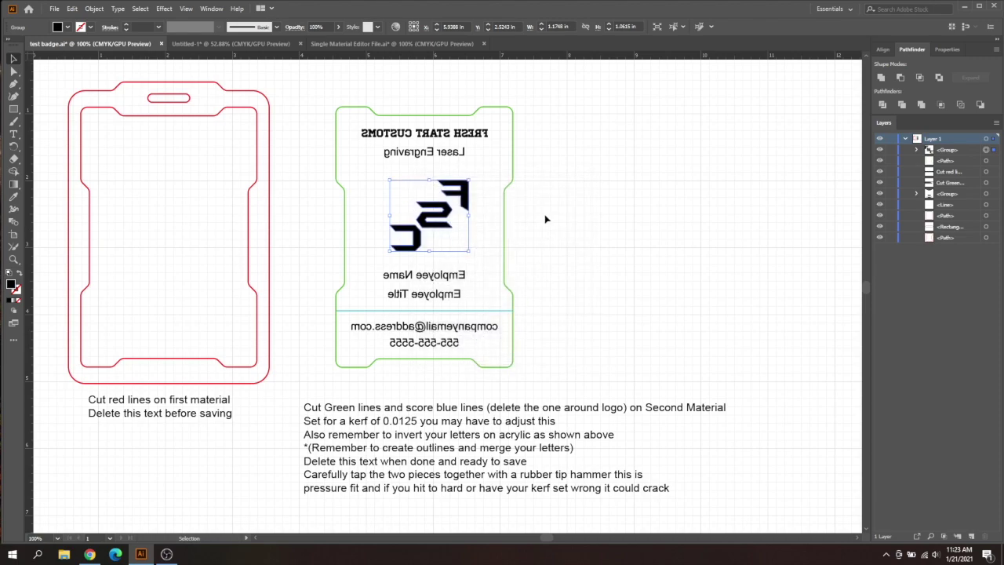
- Centre all the green badge contents horizontally with the Align panel
{"action": "left_click", "coordinate": [546, 219]}
{"action": "left_click_drag", "start_coordinate": [521, 88], "coordinate": [383, 373]}
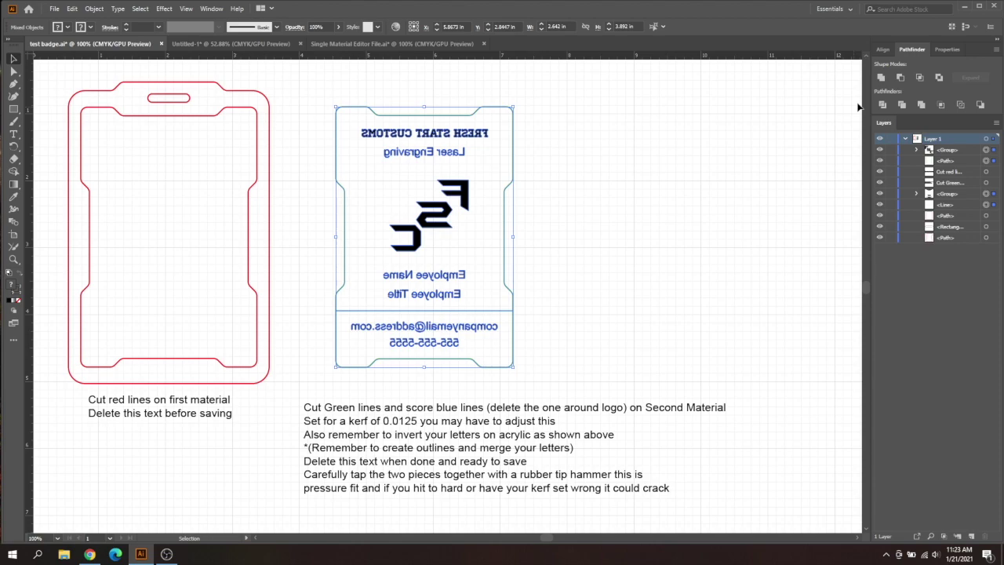
{"action": "left_click", "coordinate": [883, 50]}
{"action": "left_click", "coordinate": [901, 78]}
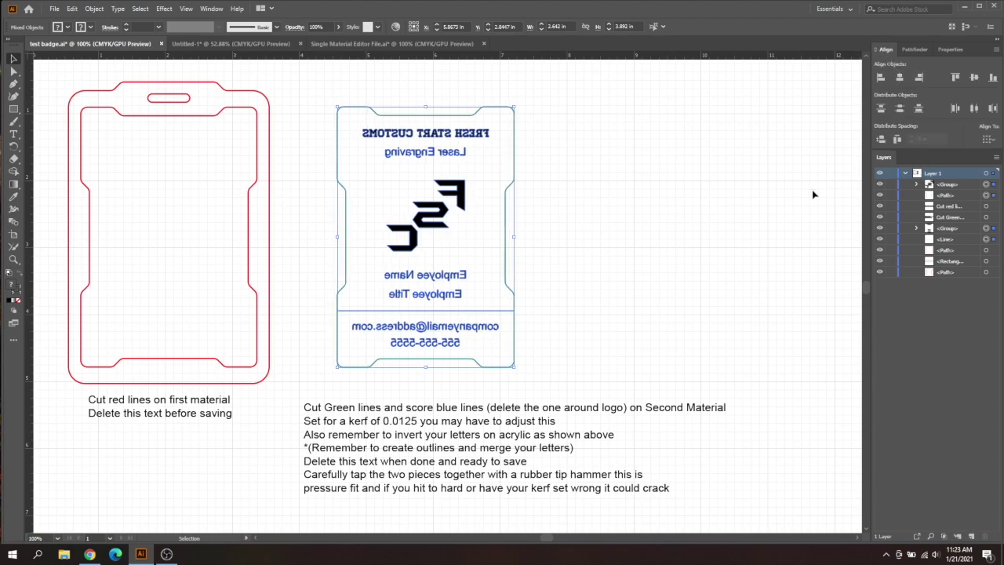
{"action": "left_click", "coordinate": [595, 184]}
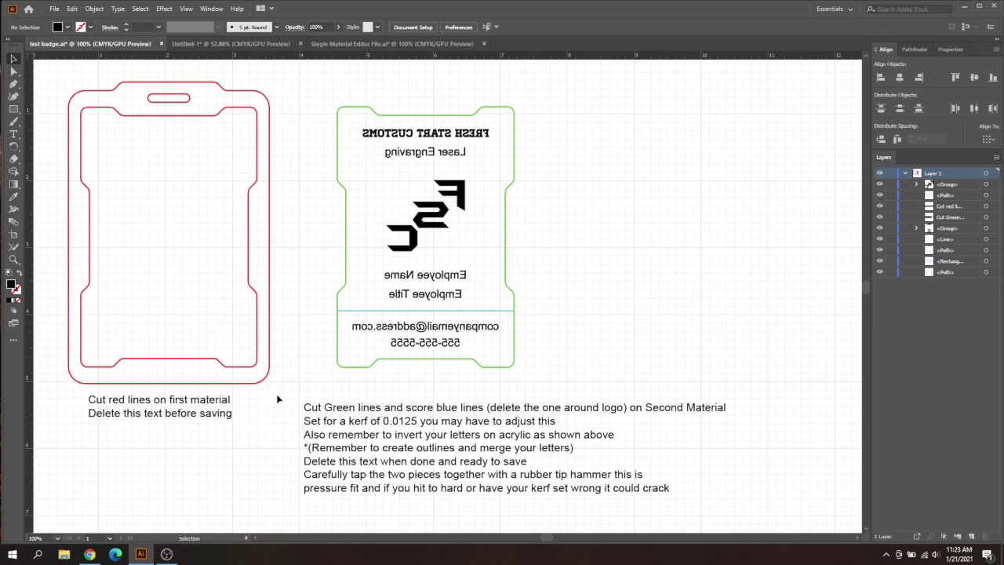
- Delete the instruction text block and the 'Cut red lines on first material' note
{"action": "left_click_drag", "start_coordinate": [292, 398], "coordinate": [417, 515]}
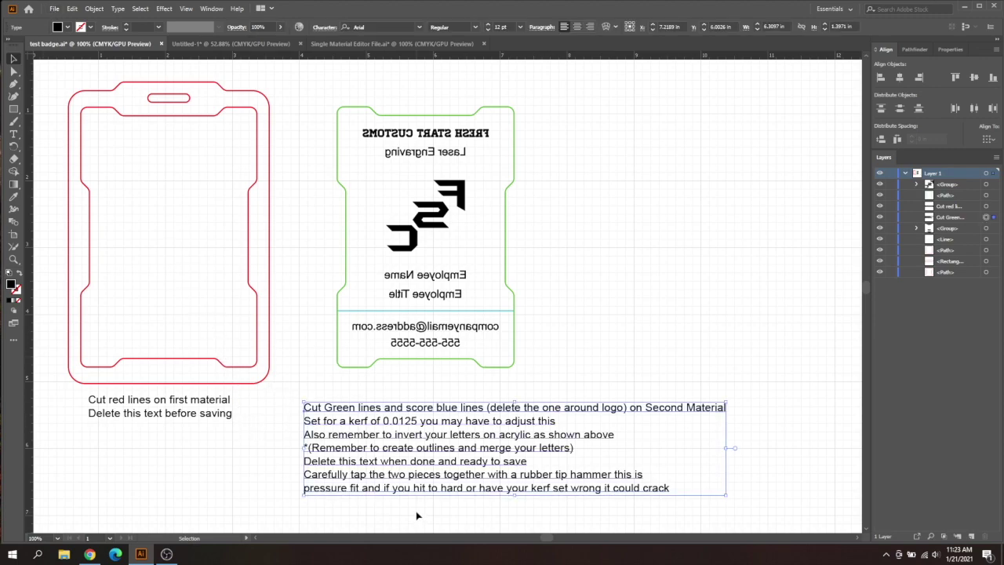
{"action": "key", "text": "Delete"}
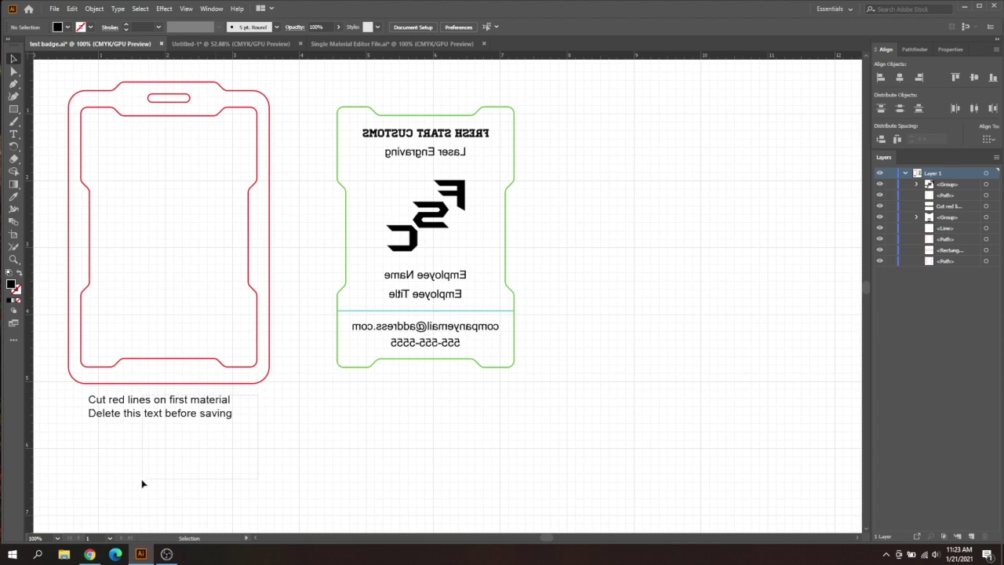
{"action": "left_click_drag", "start_coordinate": [142, 484], "coordinate": [165, 476]}
{"action": "key", "text": "Delete"}
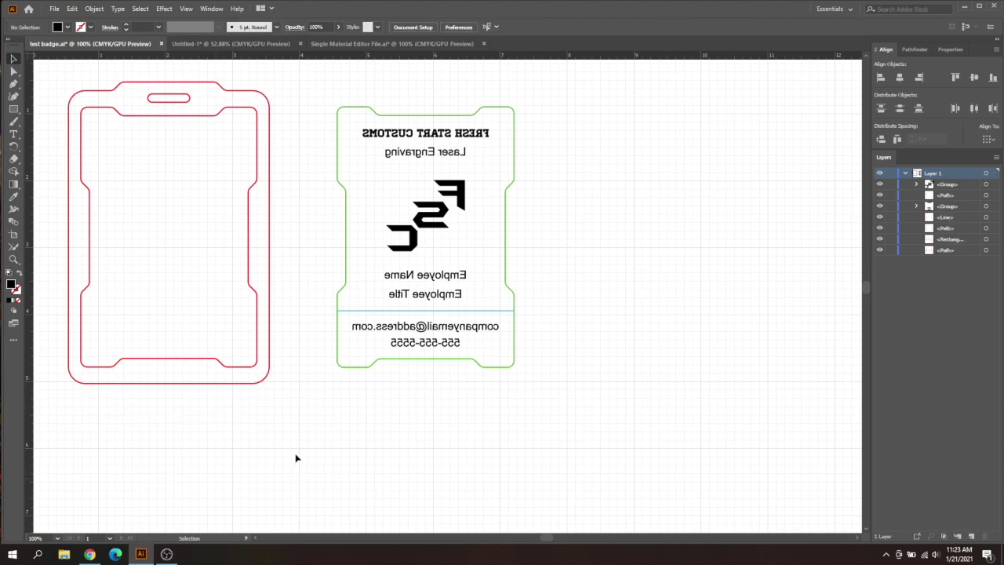
- Select the FSC logo to check the Type menu's options, then deselect it
{"action": "left_click", "coordinate": [442, 207]}
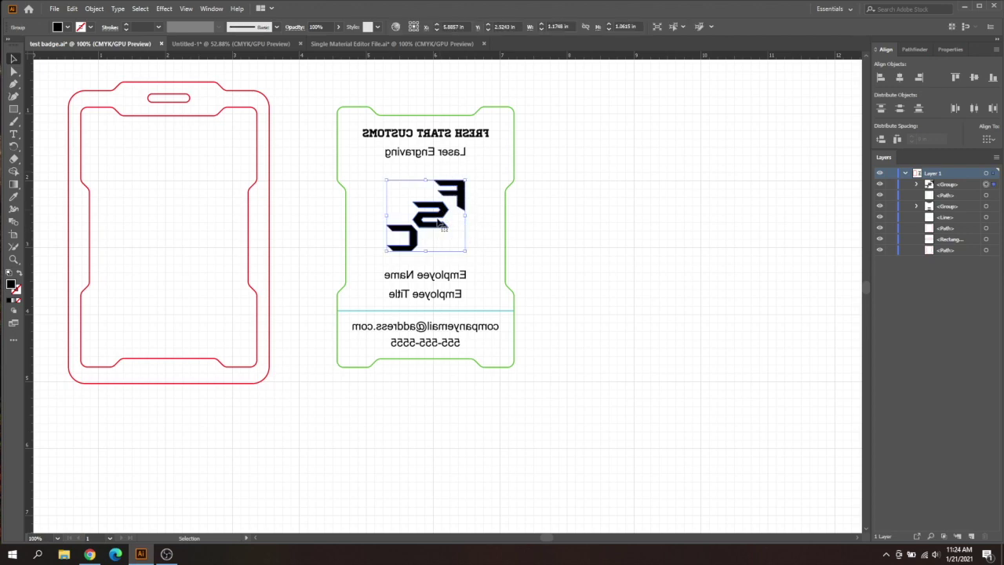
{"action": "left_click", "coordinate": [117, 9]}
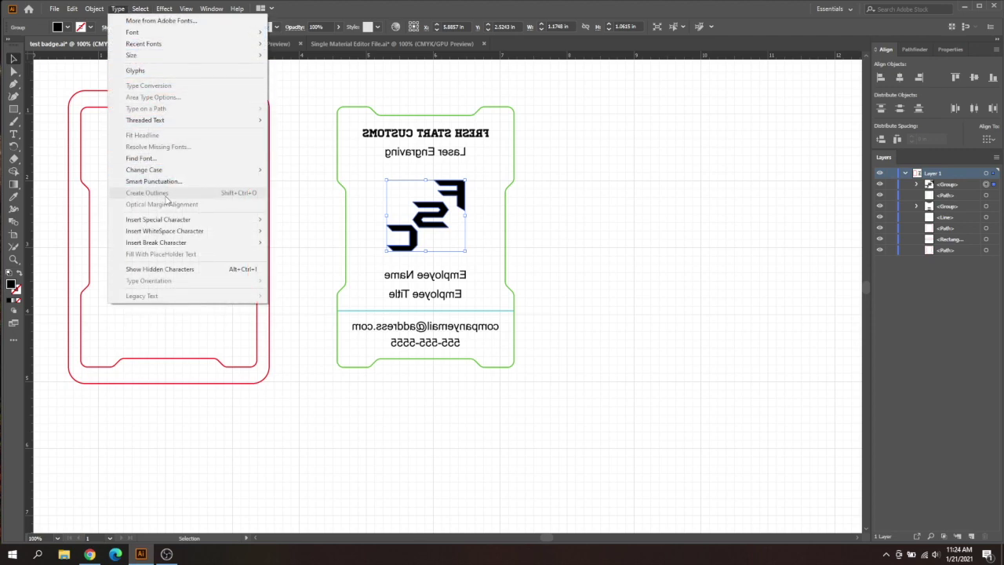
{"action": "left_click", "coordinate": [461, 232]}
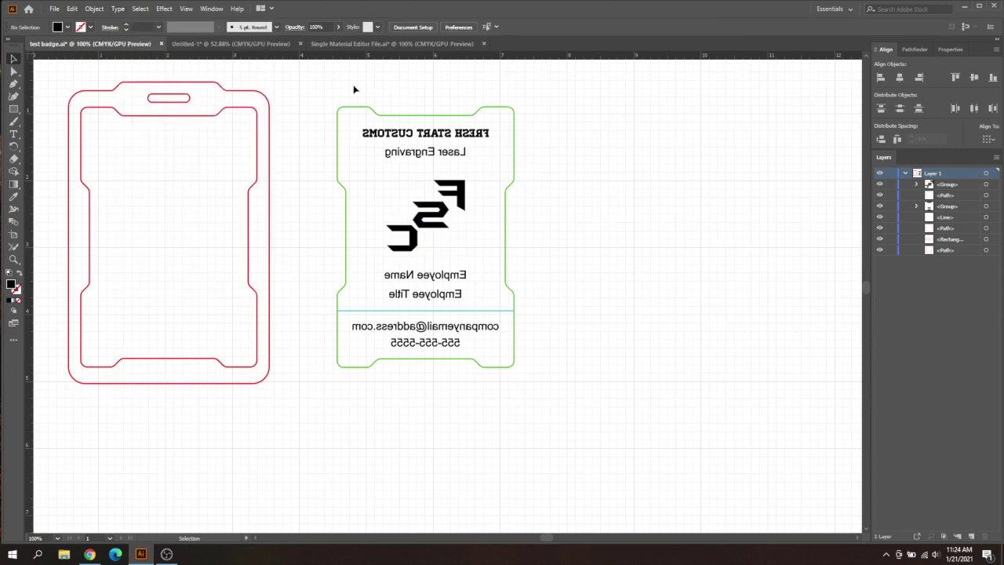
- Save the badge over test badge.ai with the Illustrator 2020 options
{"action": "left_click_drag", "start_coordinate": [354, 89], "coordinate": [522, 341]}
{"action": "left_click", "coordinate": [54, 8]}
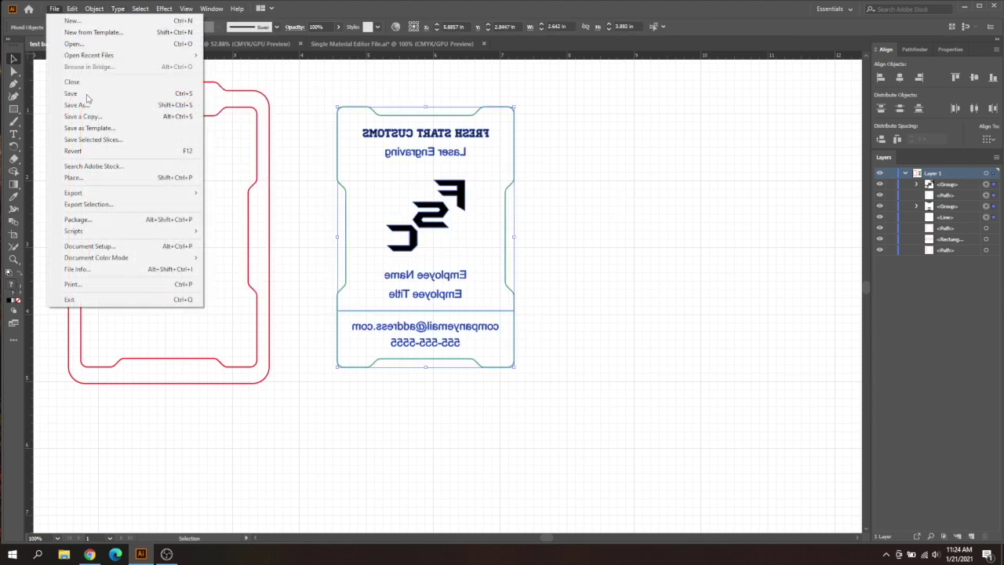
{"action": "left_click", "coordinate": [79, 104]}
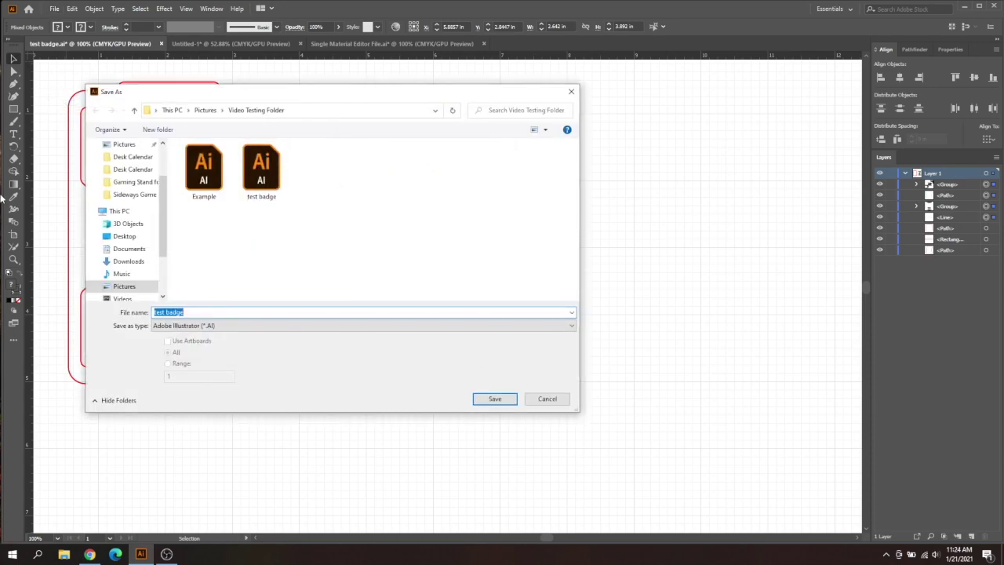
{"action": "left_click", "coordinate": [491, 400]}
{"action": "left_click", "coordinate": [536, 317]}
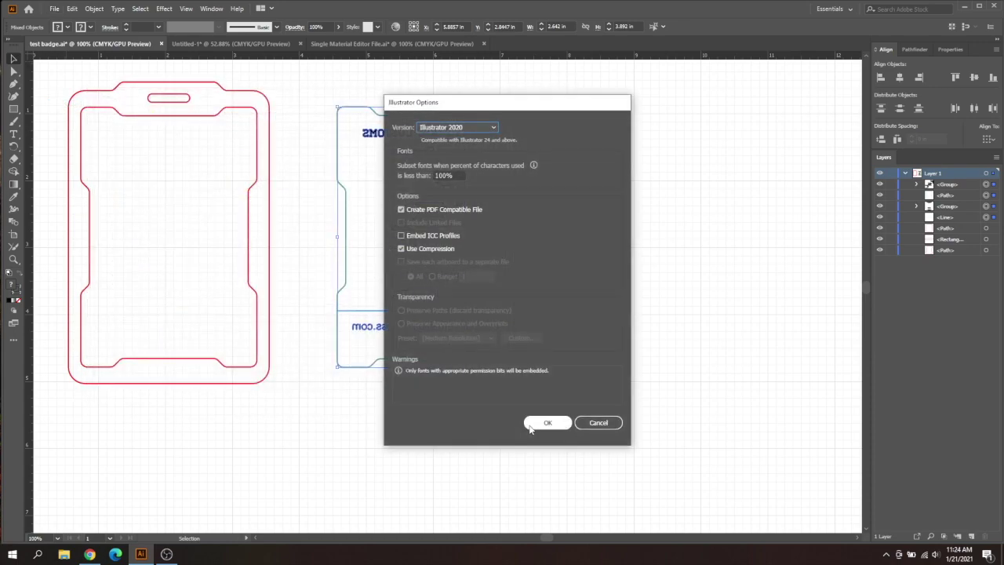
{"action": "left_click", "coordinate": [547, 422]}
- Save a copy of the badge as test badge.svg in SVG format
{"action": "left_click", "coordinate": [55, 9]}
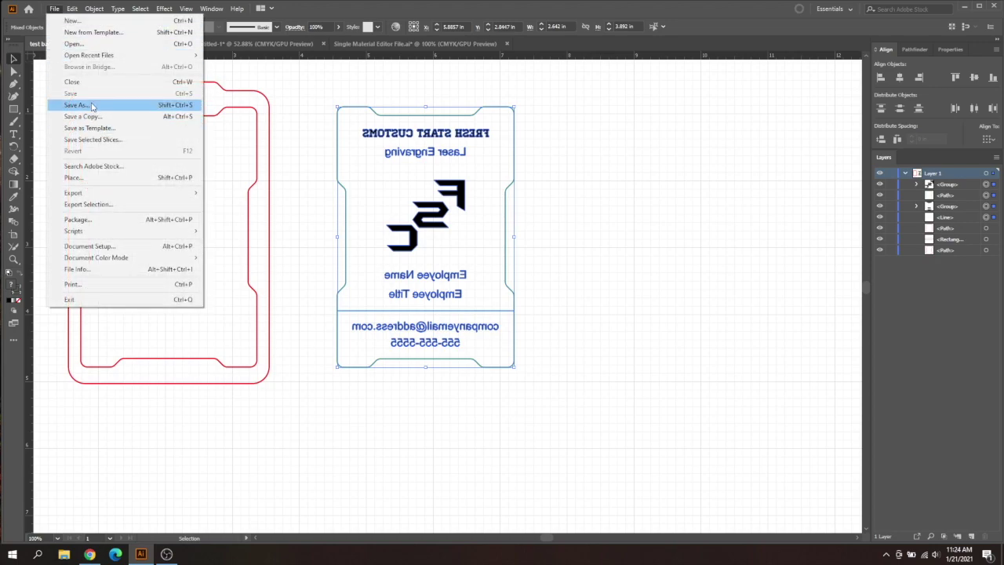
{"action": "left_click", "coordinate": [94, 104]}
{"action": "left_click", "coordinate": [601, 290]}
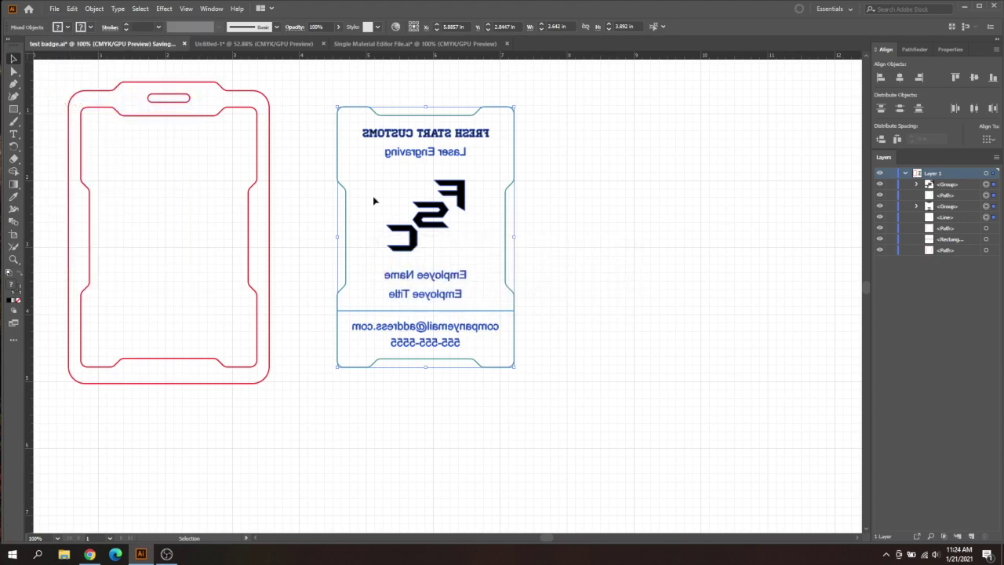
{"action": "left_click", "coordinate": [71, 9]}
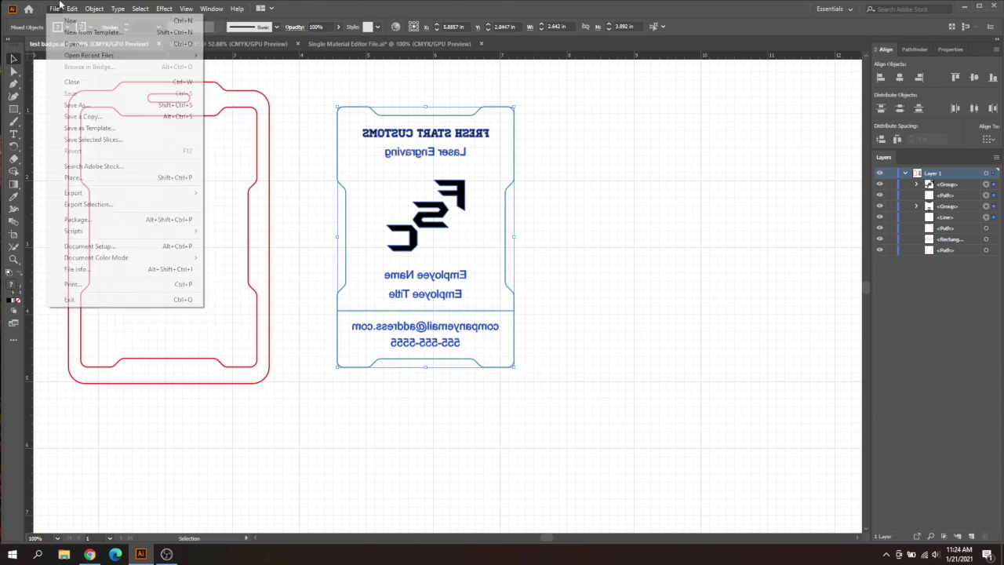
{"action": "left_click", "coordinate": [94, 105]}
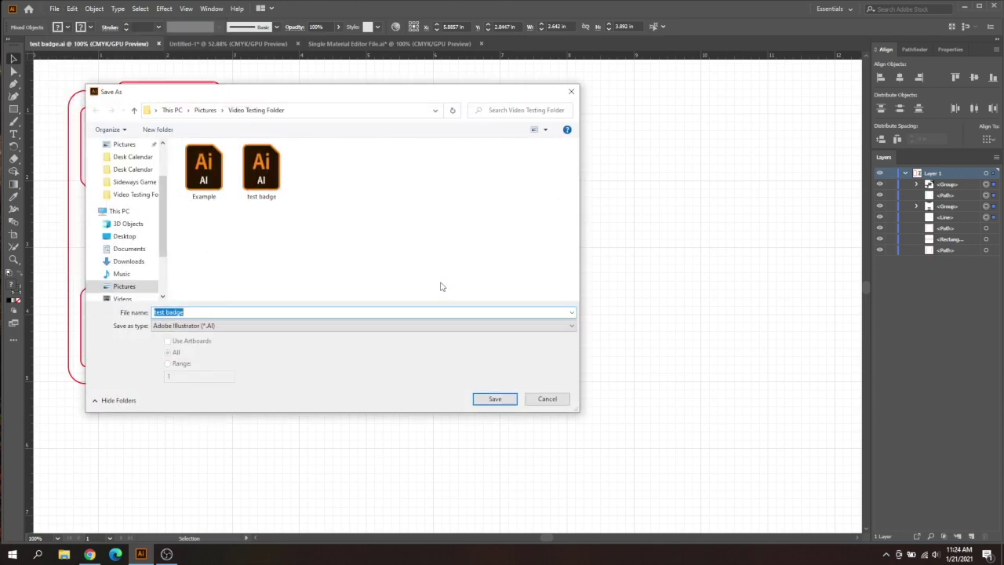
{"action": "left_click", "coordinate": [369, 325]}
{"action": "left_click", "coordinate": [341, 368]}
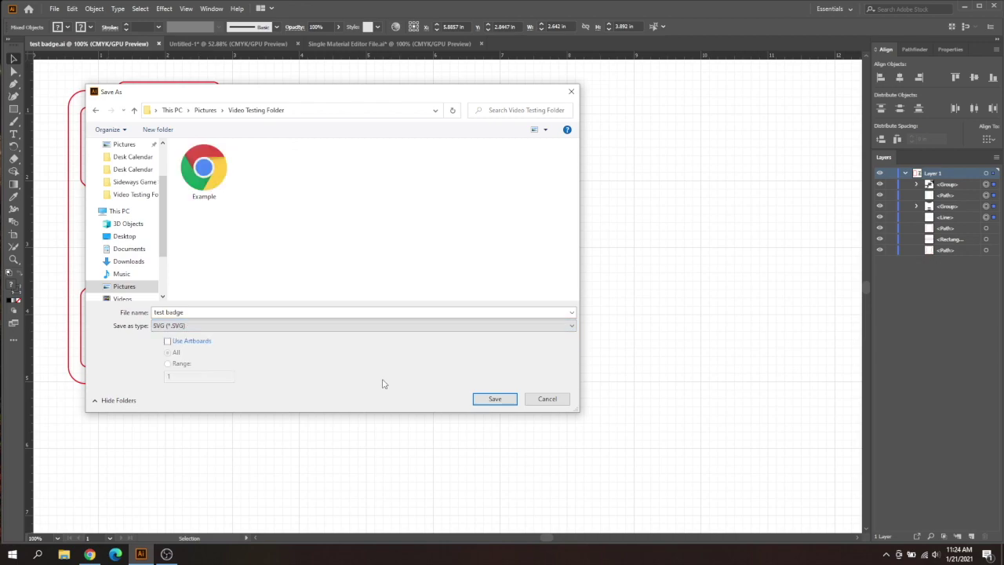
{"action": "left_click", "coordinate": [493, 400]}
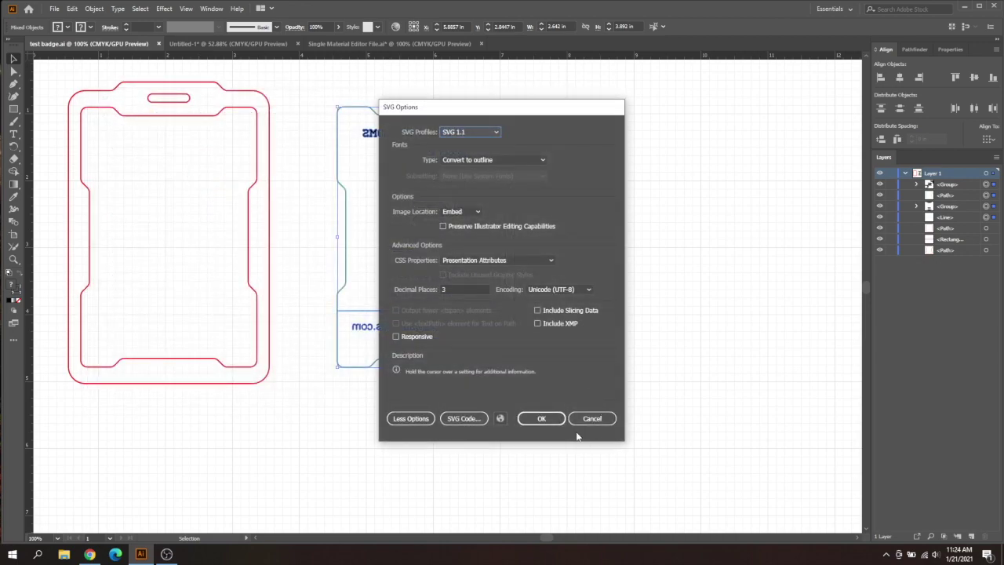
{"action": "left_click", "coordinate": [550, 418]}
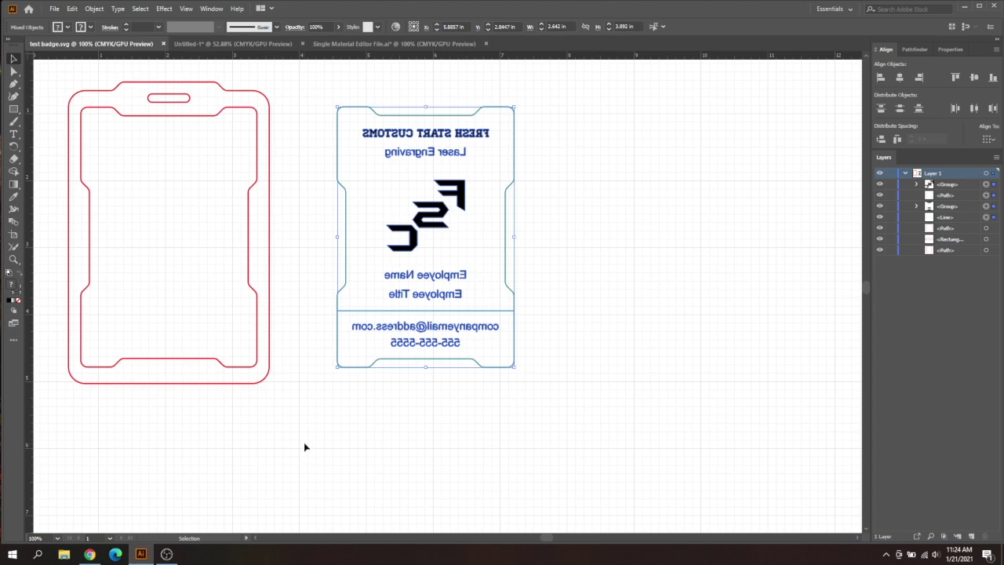
- Pick Medium Clear Acrylic from the recent materials list for the badge design
{"action": "left_click", "coordinate": [305, 447]}
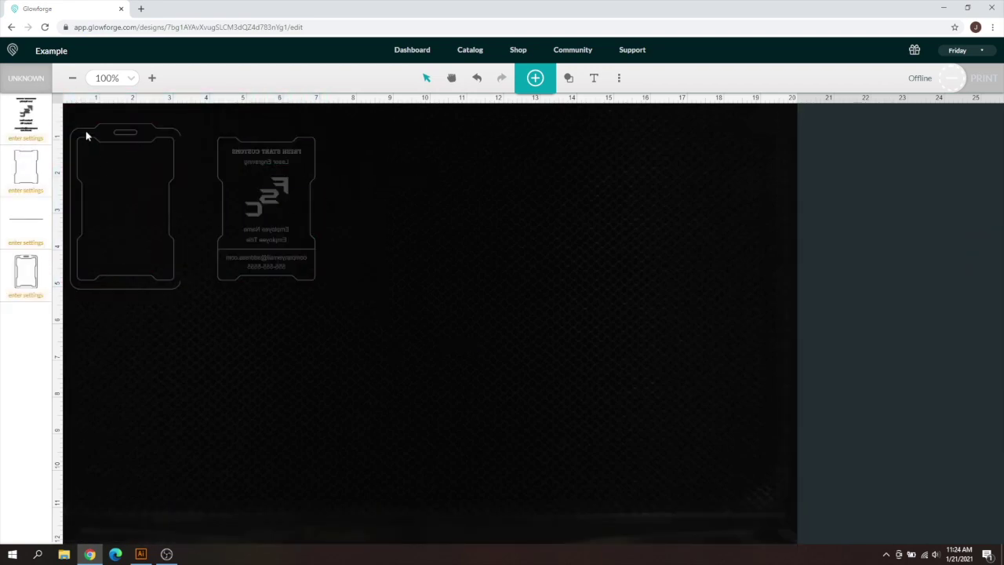
{"action": "left_click", "coordinate": [23, 78]}
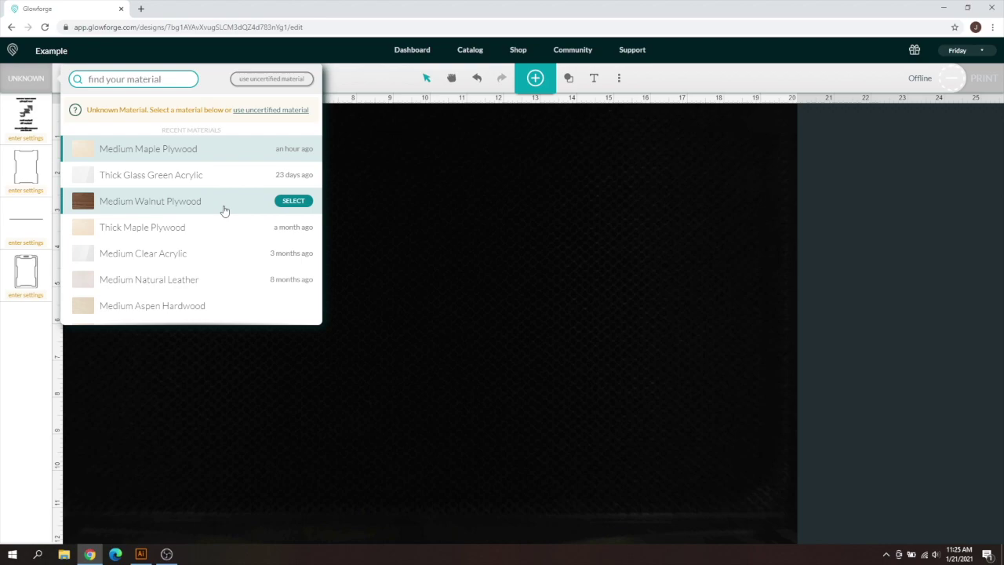
{"action": "left_click", "coordinate": [293, 254]}
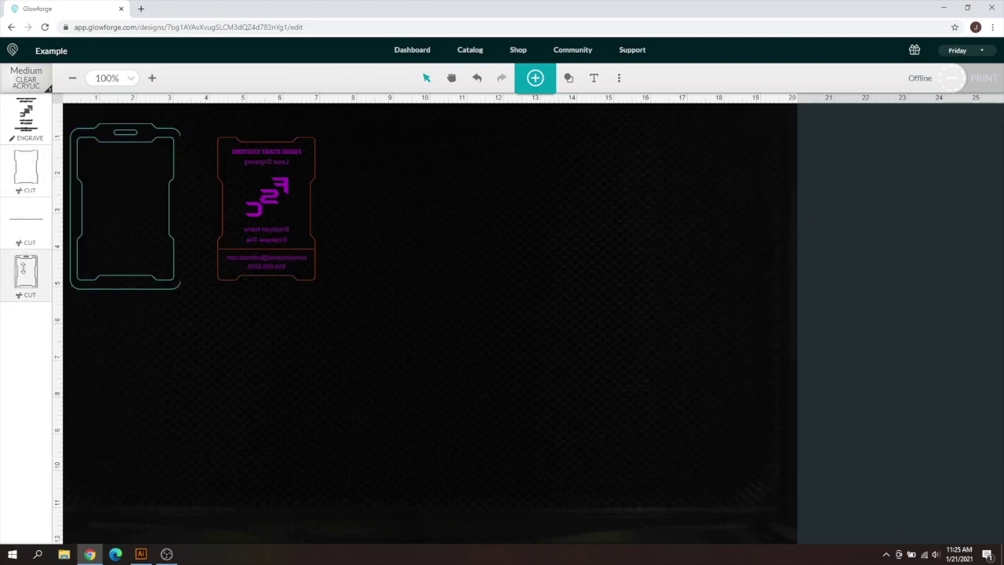
- Set the frame outline's cut step to Ignore and move the frame to the bed's right
{"action": "left_click", "coordinate": [24, 269]}
{"action": "left_click", "coordinate": [194, 111]}
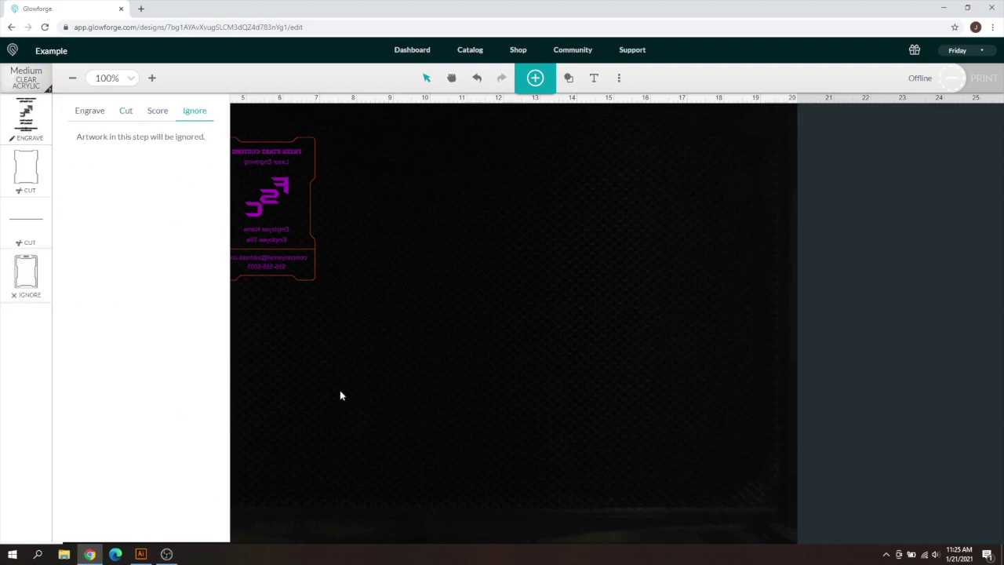
{"action": "left_click", "coordinate": [340, 396]}
{"action": "left_click_drag", "start_coordinate": [118, 197], "coordinate": [652, 228]}
{"action": "left_click", "coordinate": [385, 259]}
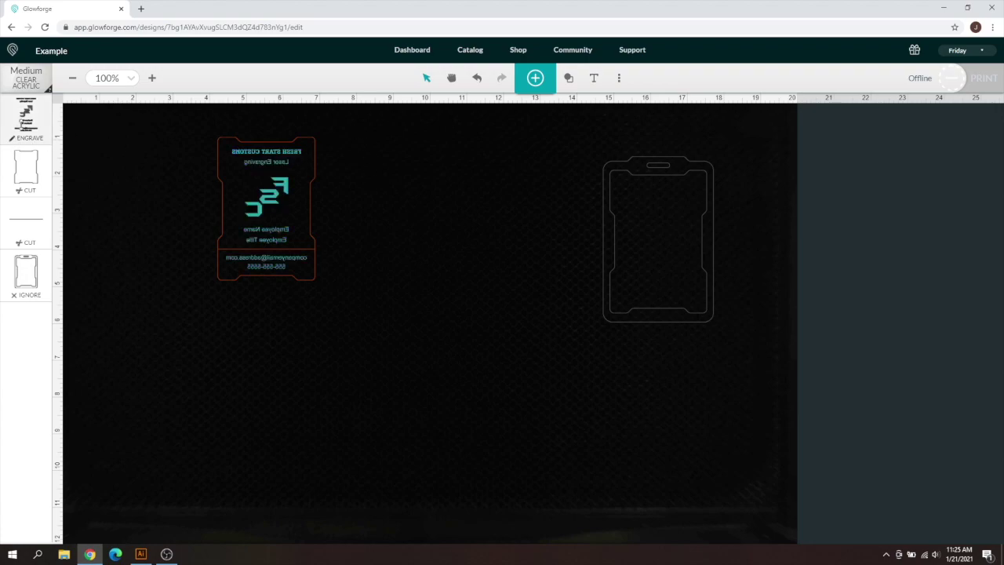
- Score the divider line and move the cut step after the score step
{"action": "left_click", "coordinate": [21, 219]}
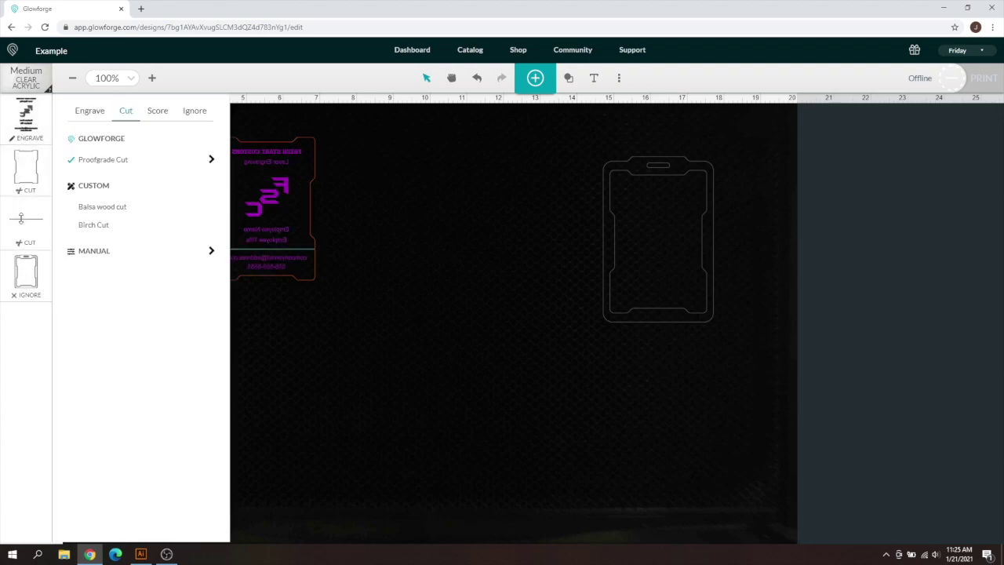
{"action": "left_click", "coordinate": [159, 112]}
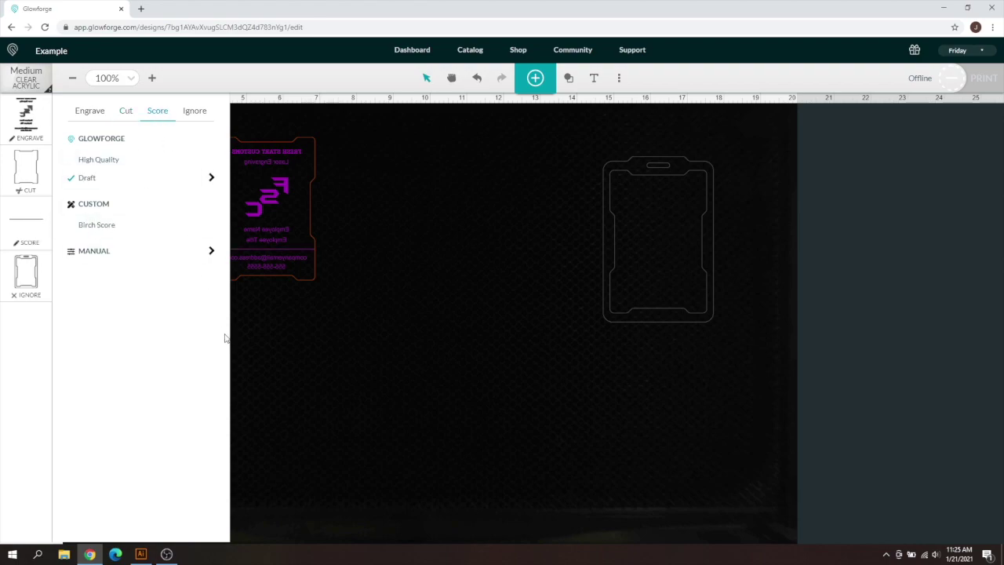
{"action": "left_click", "coordinate": [236, 357]}
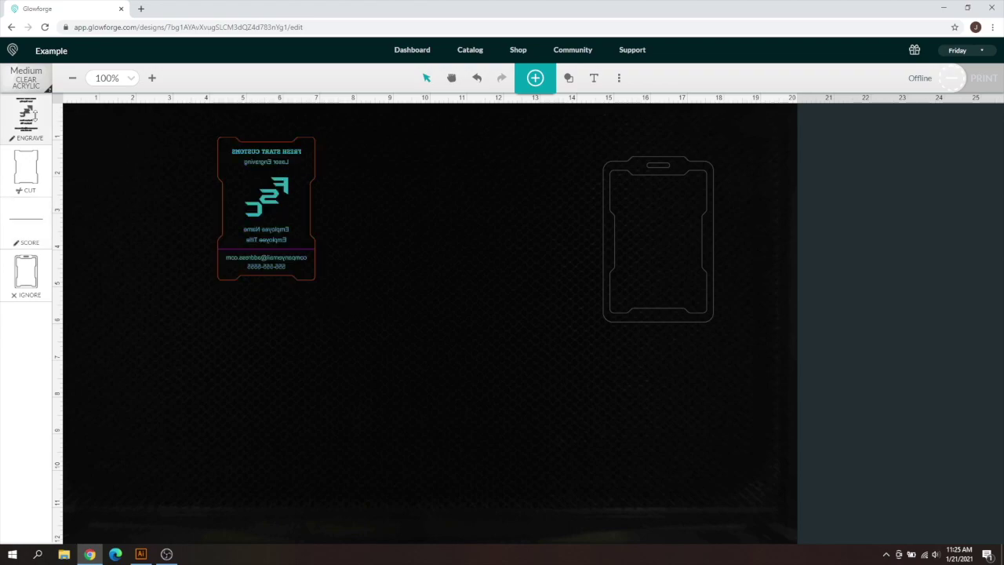
{"action": "left_click_drag", "start_coordinate": [26, 169], "coordinate": [26, 224]}
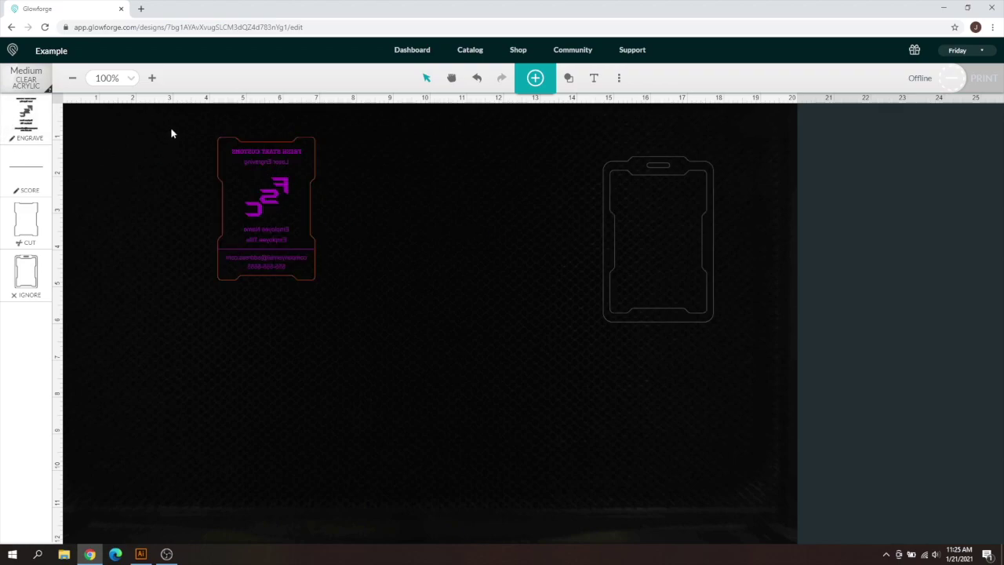
- Remove the badge insert and move the frame outline to the bed's top-left
{"action": "left_click_drag", "start_coordinate": [170, 130], "coordinate": [381, 327]}
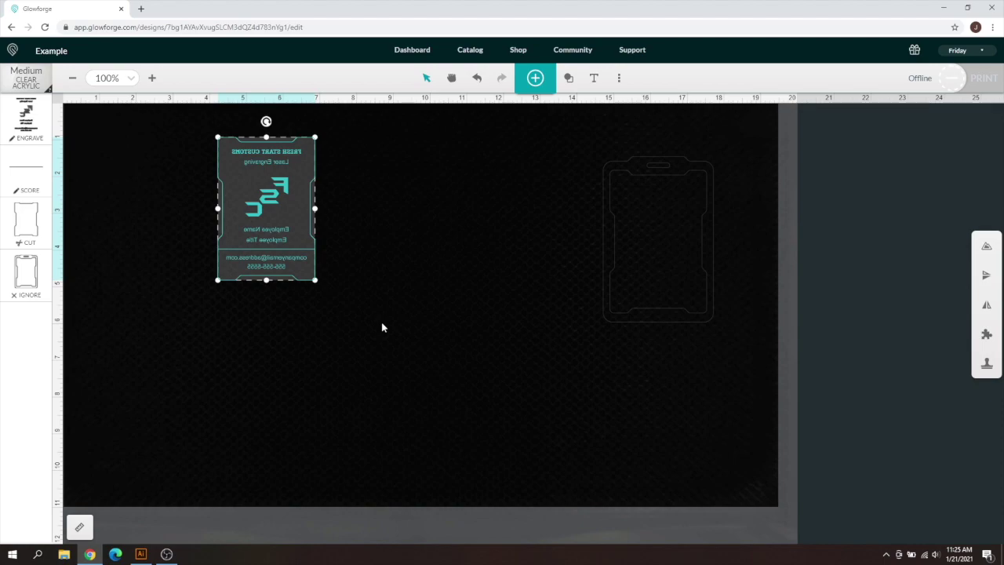
{"action": "key", "text": "Delete"}
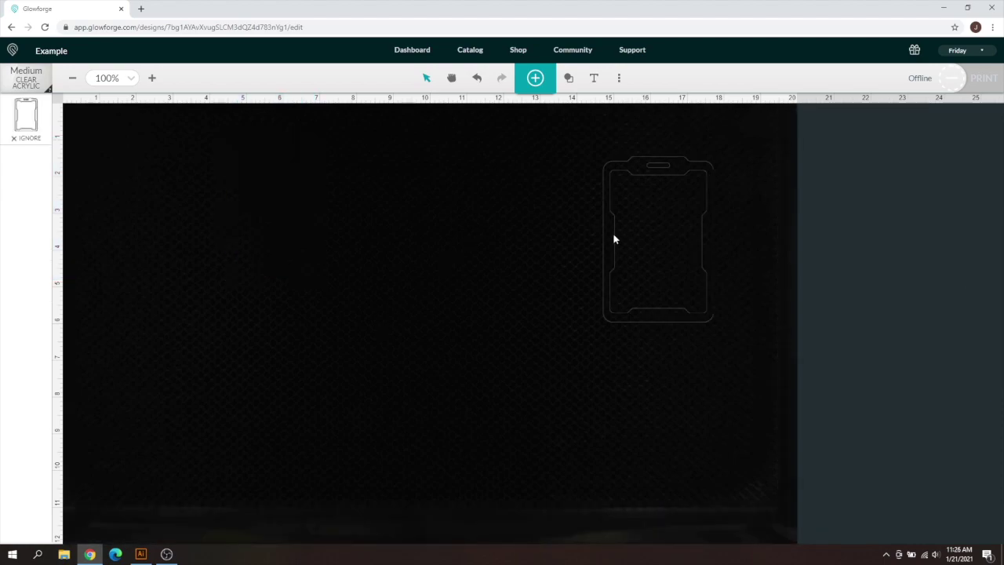
{"action": "key", "text": "ctrl+z"}
{"action": "left_click_drag", "start_coordinate": [325, 240], "coordinate": [123, 220]}
- Set the material to Medium Black Acrylic and nudge the frame slightly right
{"action": "left_click", "coordinate": [26, 79]}
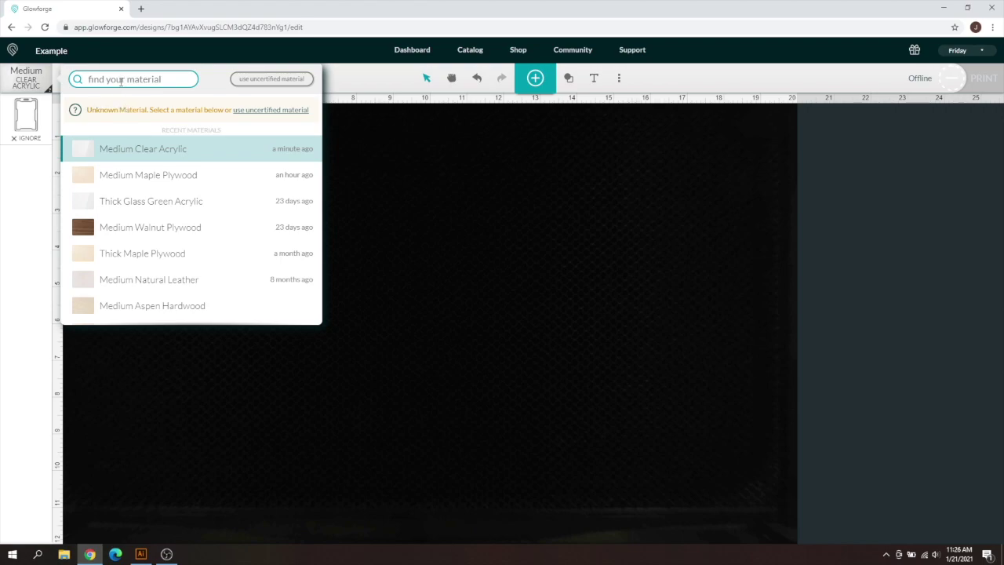
{"action": "type", "text": "m"}
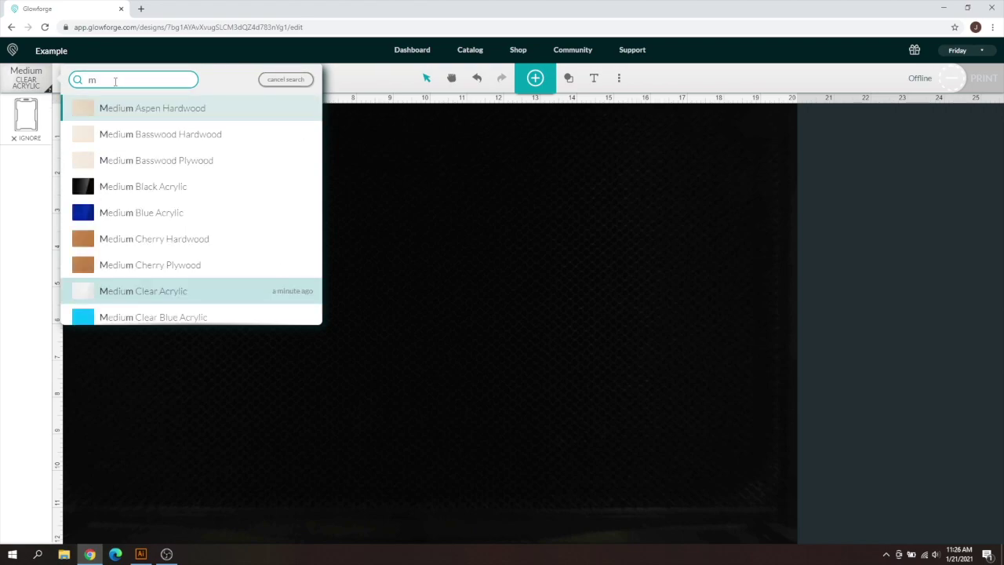
{"action": "left_click", "coordinate": [284, 188]}
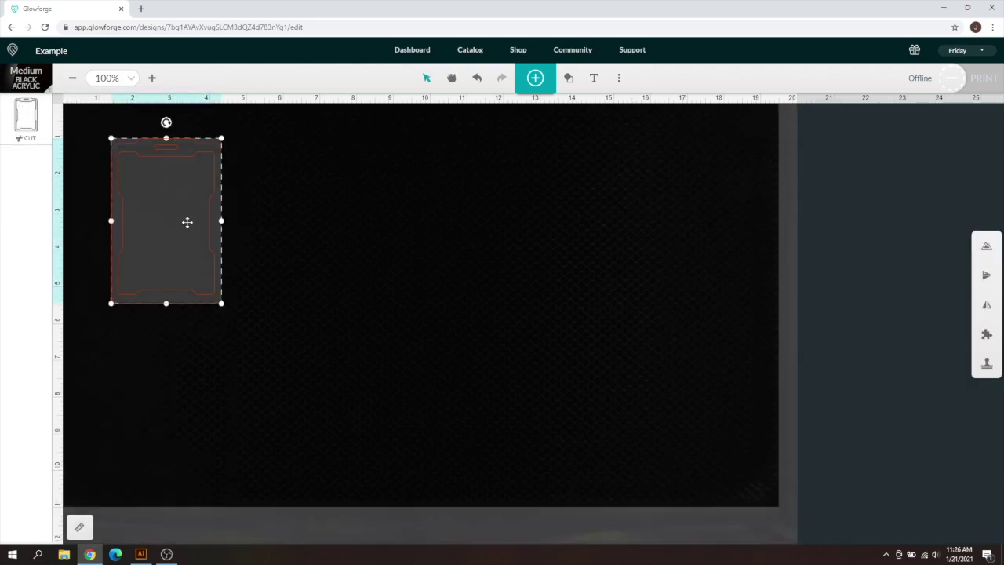
{"action": "left_click_drag", "start_coordinate": [188, 222], "coordinate": [217, 224]}
{"action": "left_click", "coordinate": [284, 174]}
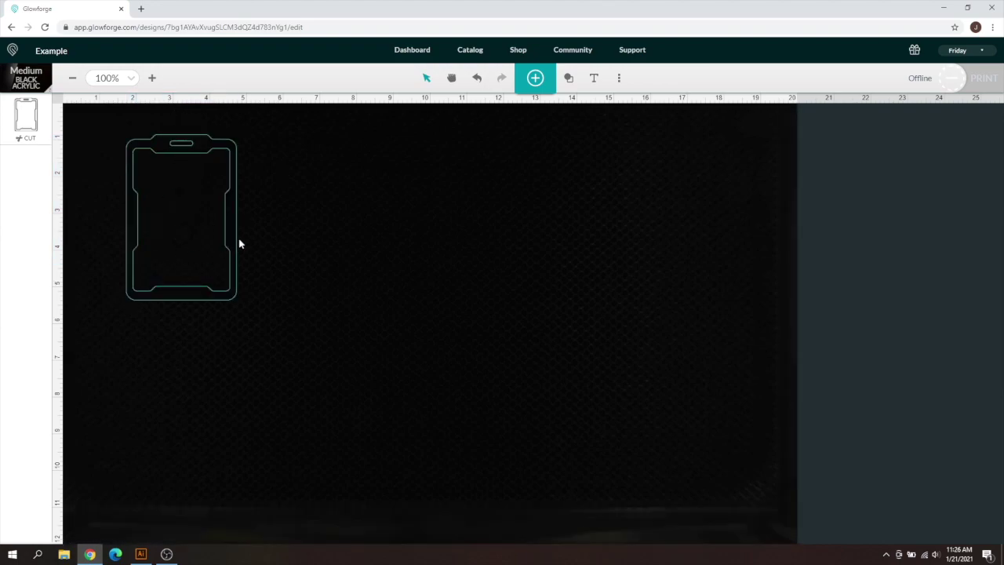